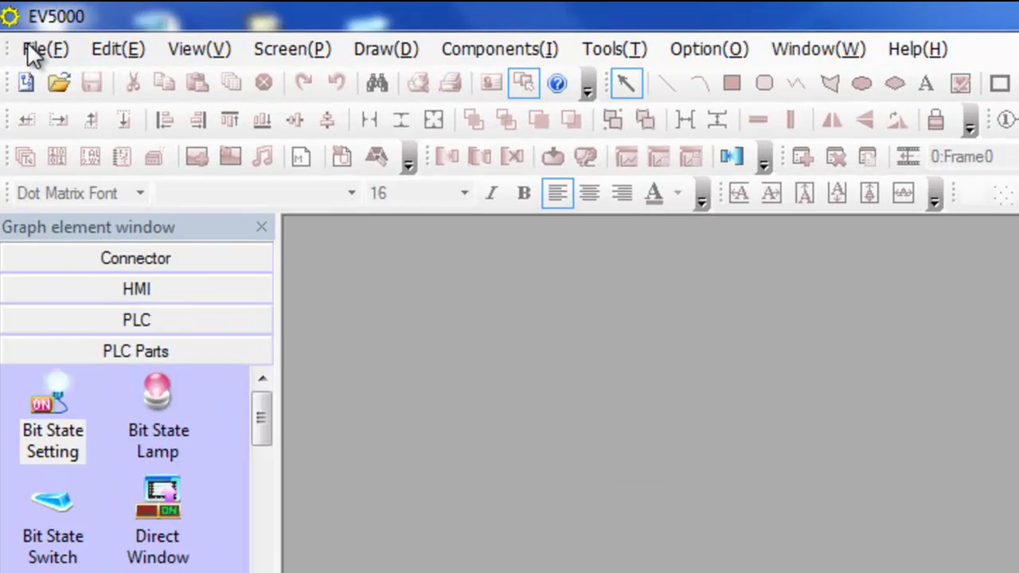
Start a new project from the File menu, named 'Basic Components'.
{"action": "left_click", "coordinate": [28, 49]}
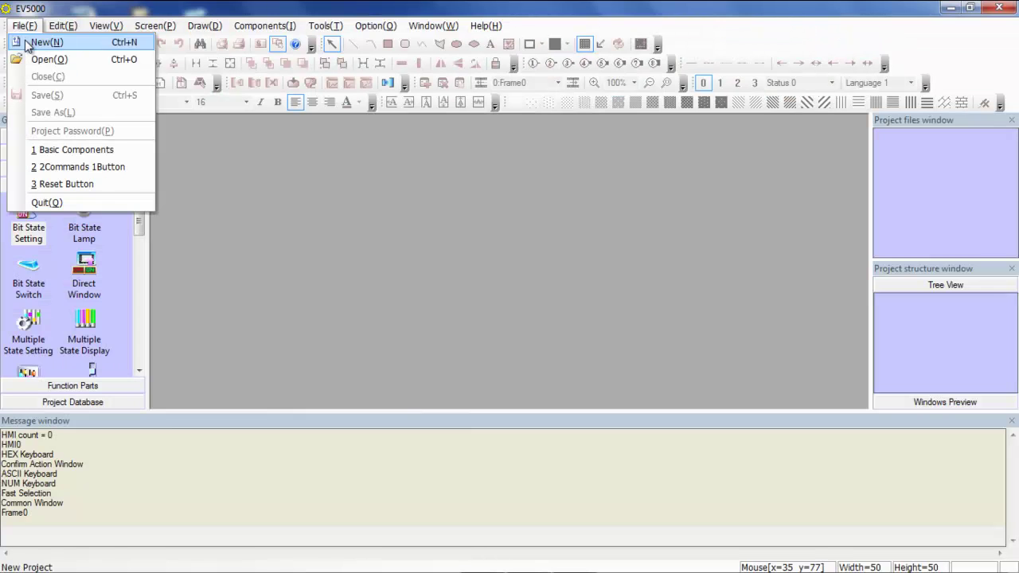
{"action": "left_click", "coordinate": [29, 42]}
{"action": "type", "text": "Bas"}
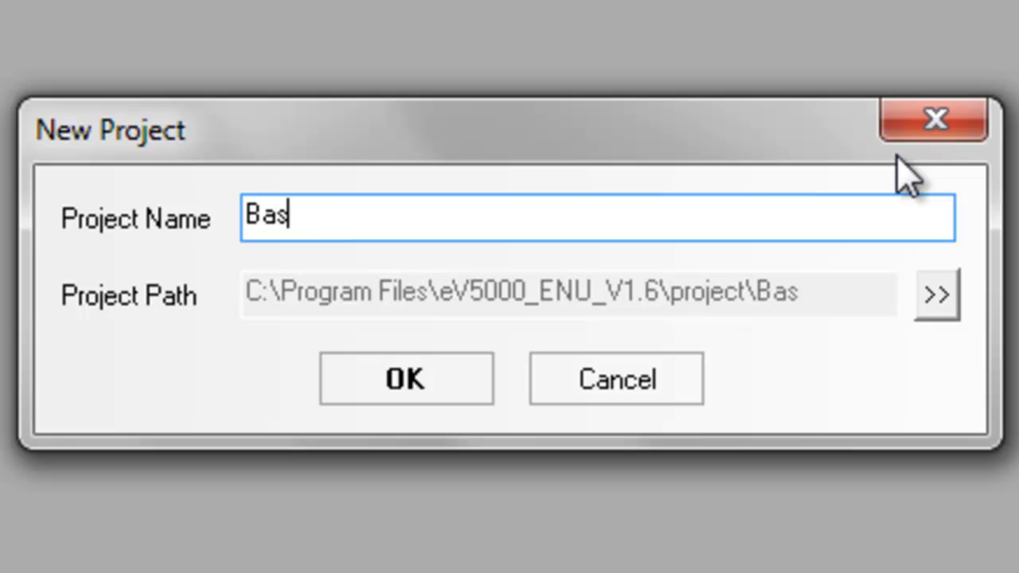
{"action": "type", "text": "ic Component"}
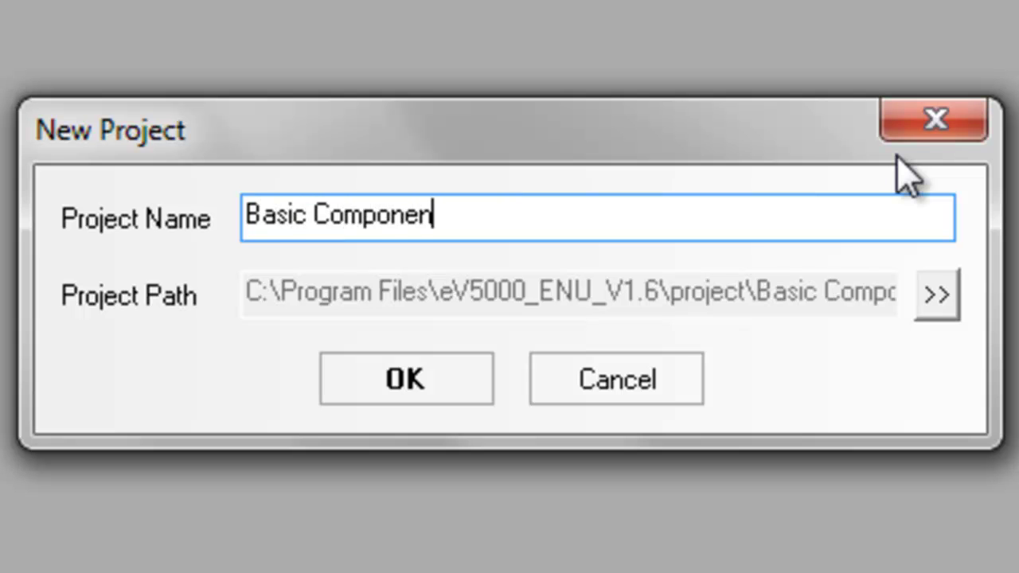
{"action": "type", "text": "s"}
{"action": "key", "text": "Return"}
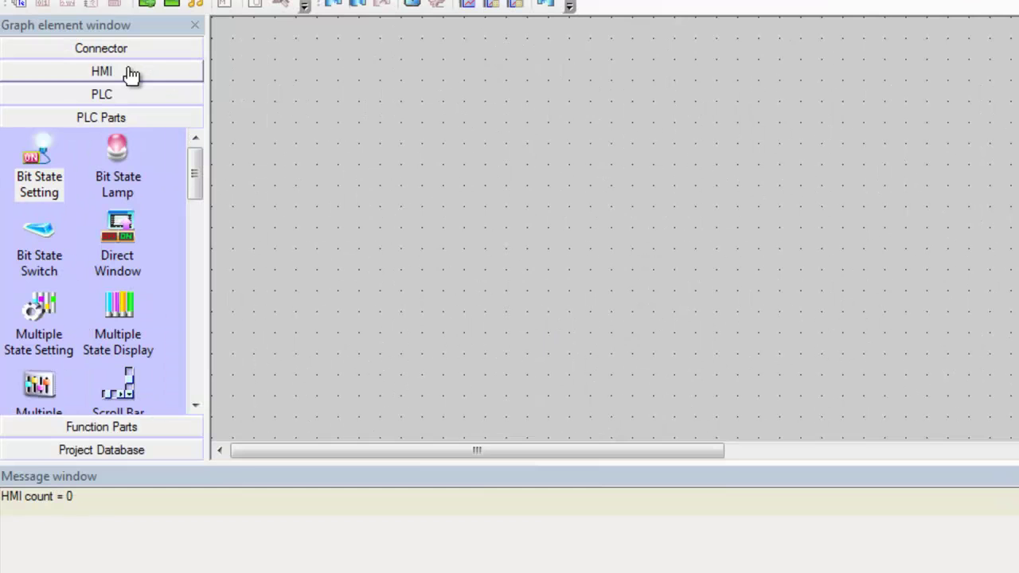
Place an MT4403T HMI in horizontal mode and a Kinco PLC on the layout.
{"action": "left_click", "coordinate": [93, 133]}
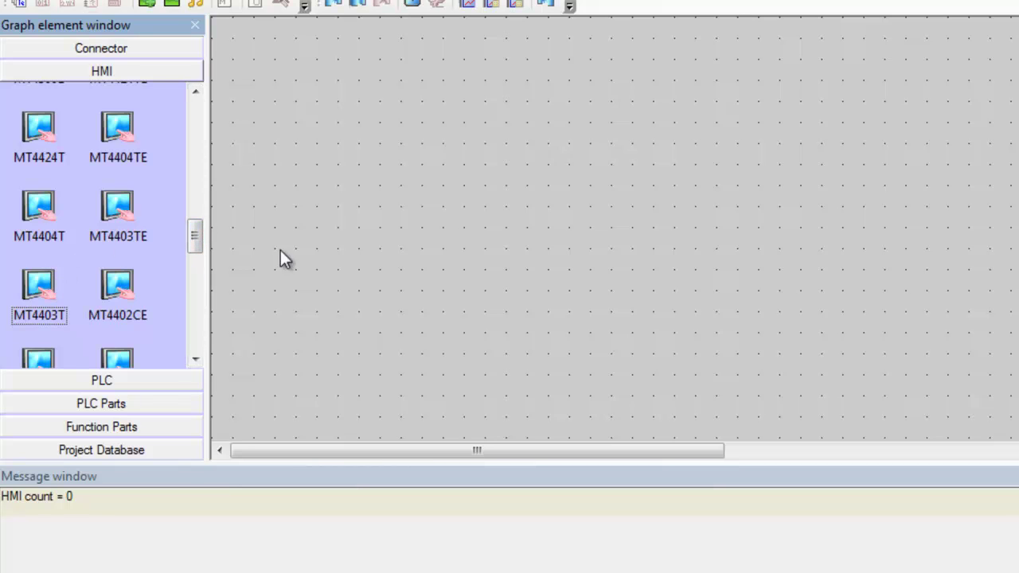
{"action": "left_click", "coordinate": [489, 229]}
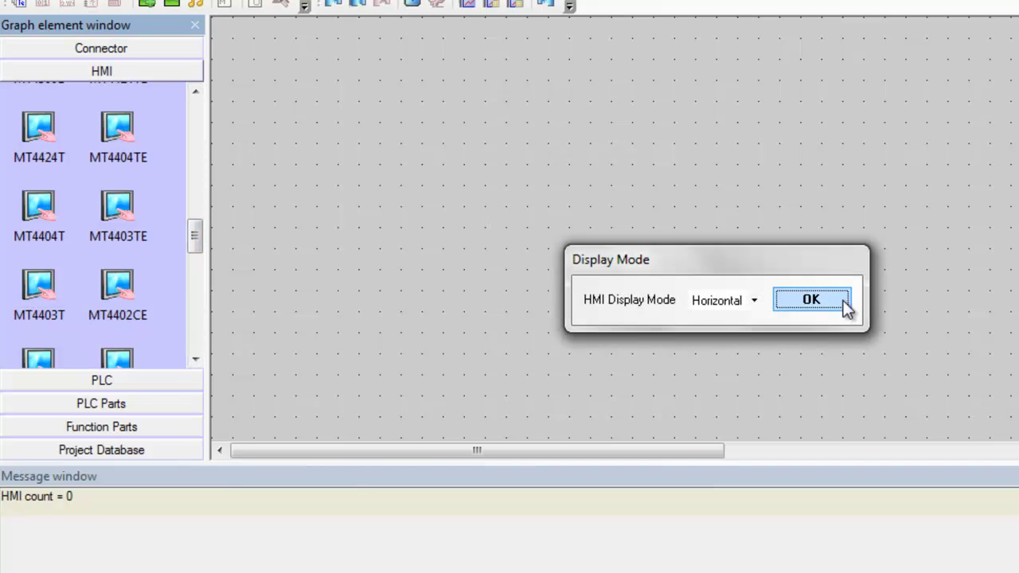
{"action": "left_click", "coordinate": [781, 302]}
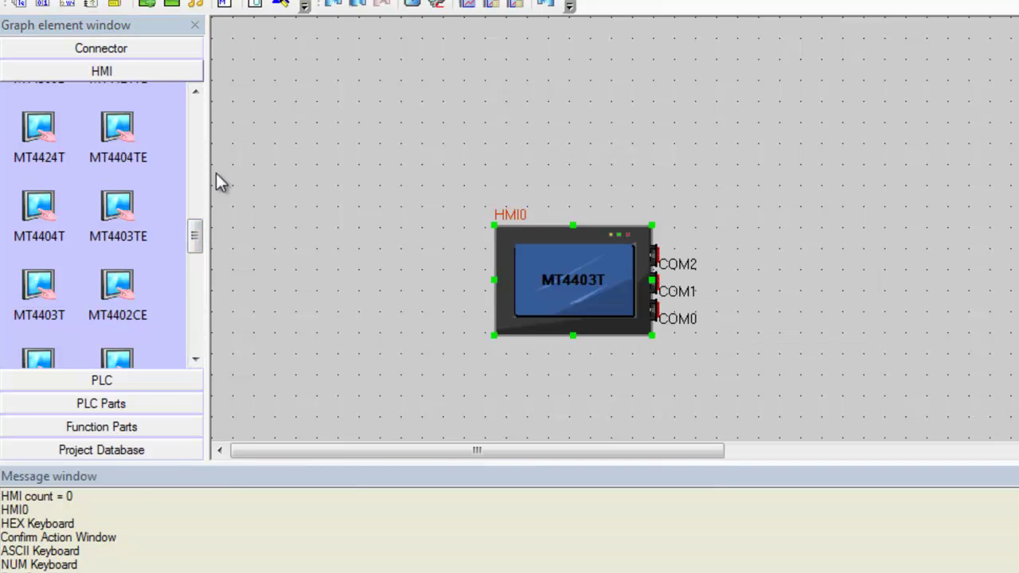
{"action": "left_click", "coordinate": [130, 380]}
{"action": "left_click", "coordinate": [120, 187]}
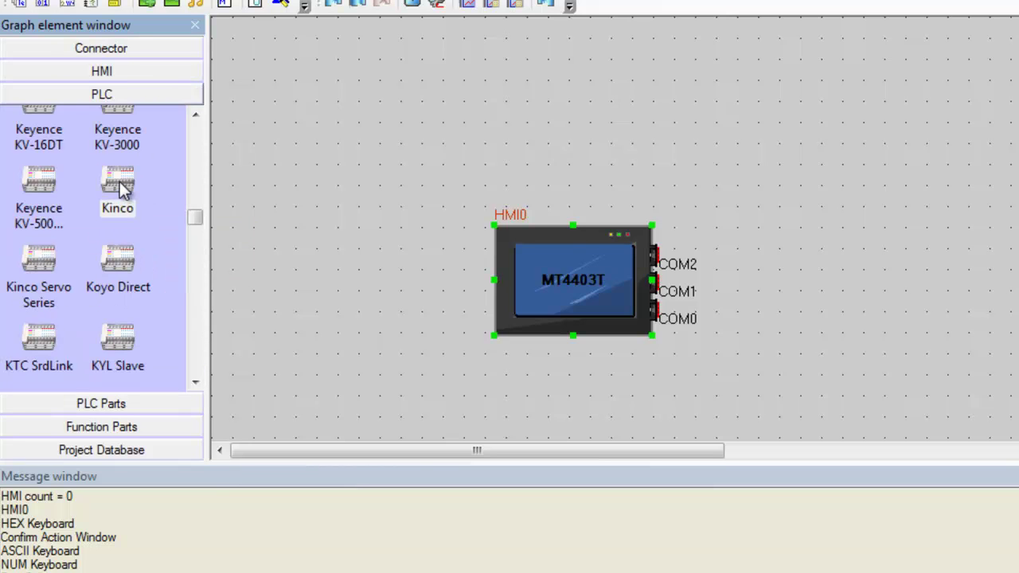
{"action": "left_click", "coordinate": [885, 276]}
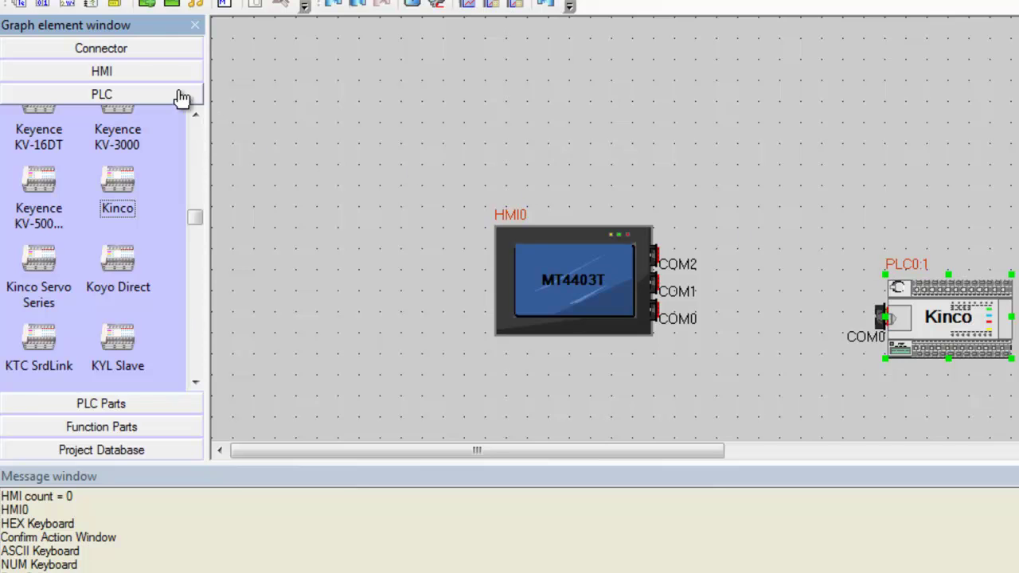
Join the HMI's COM port to the Kinco PLC with a serial connection line.
{"action": "left_click", "coordinate": [148, 59]}
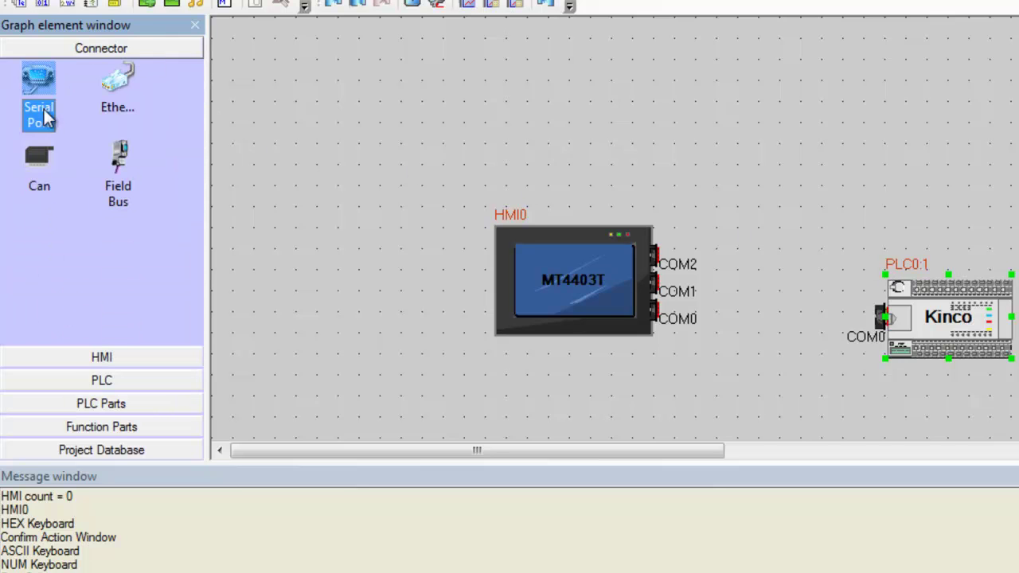
{"action": "left_click", "coordinate": [752, 165]}
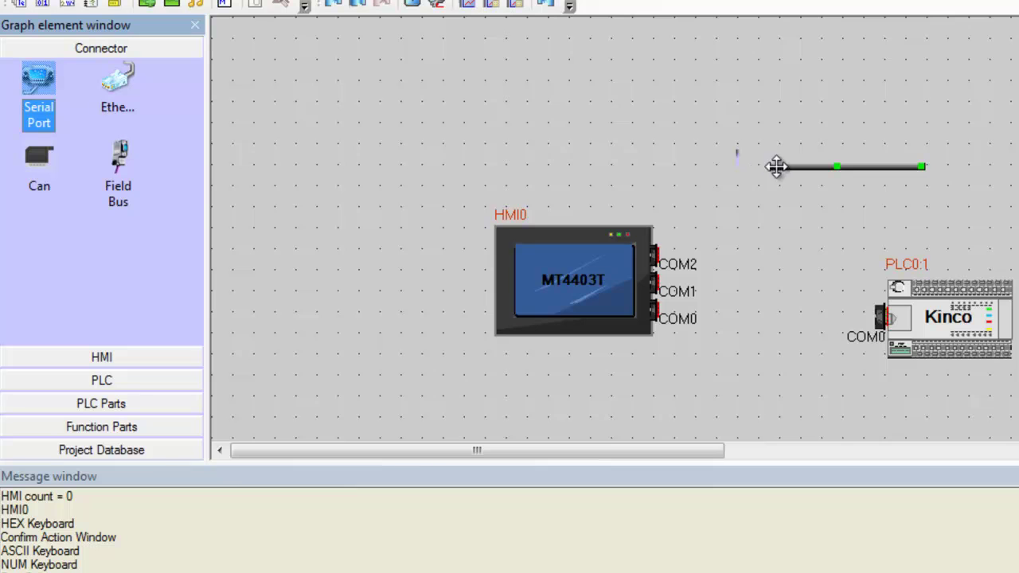
{"action": "left_click_drag", "start_coordinate": [796, 167], "coordinate": [677, 312]}
{"action": "left_click_drag", "start_coordinate": [931, 284], "coordinate": [841, 247]}
{"action": "left_click_drag", "start_coordinate": [611, 277], "coordinate": [585, 234]}
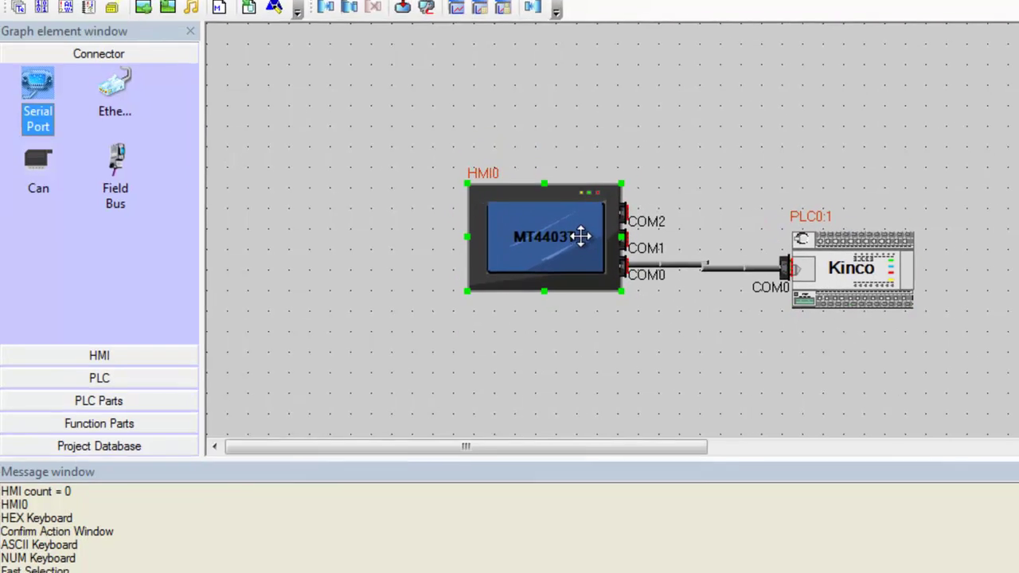
{"action": "left_click", "coordinate": [785, 112]}
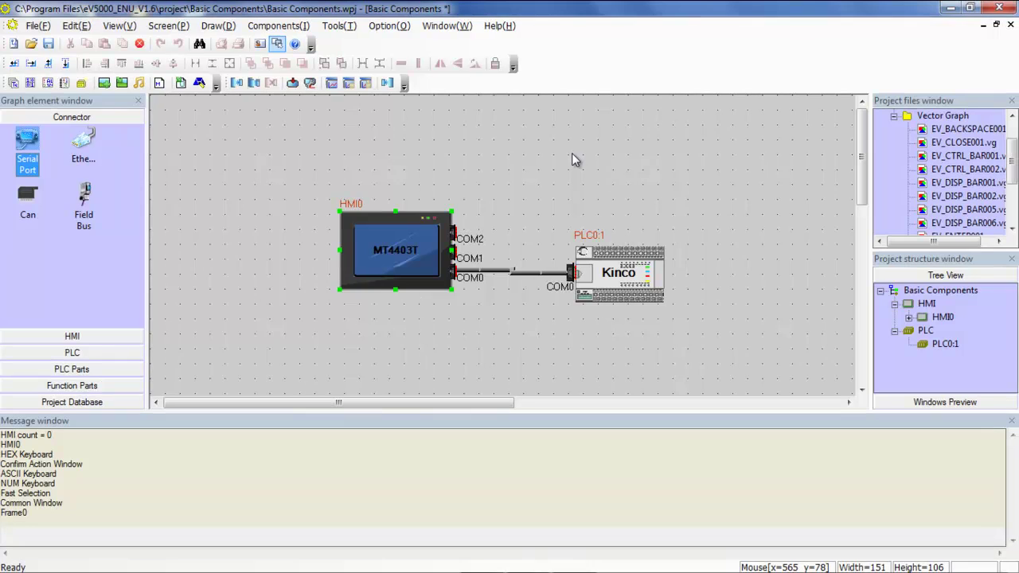
Open HMI0's Frame0 screen and pick the Bit State Lamp from PLC Parts.
{"action": "double_click", "coordinate": [938, 315]}
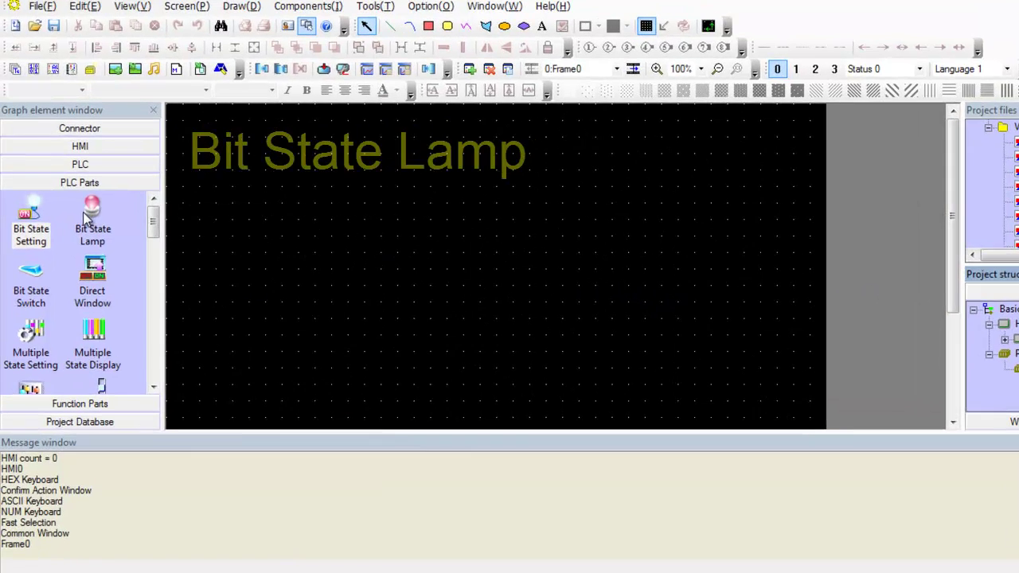
{"action": "left_click", "coordinate": [84, 212]}
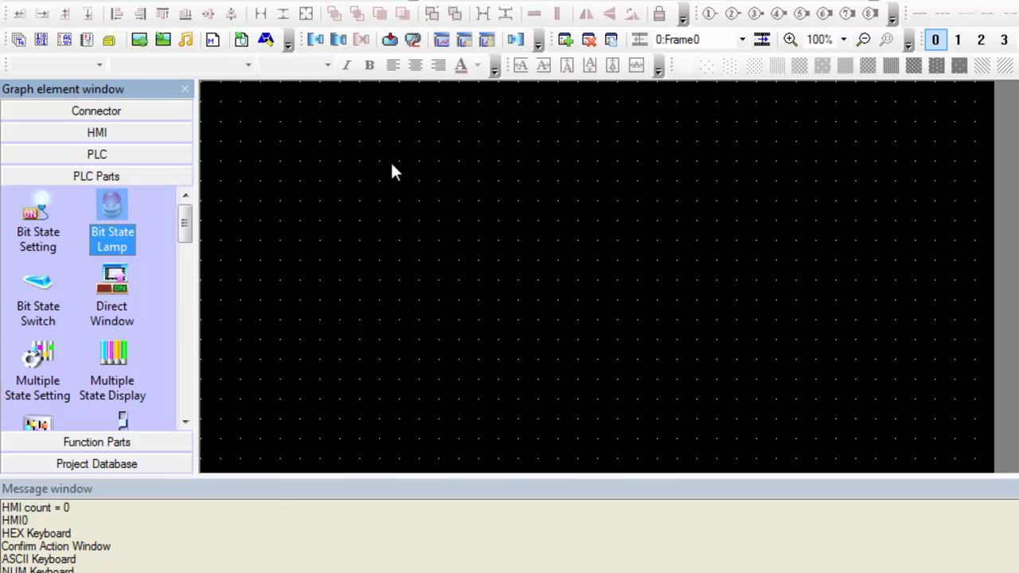
Place a Bit State Lamp on the screen with read address LB 10.
{"action": "left_click", "coordinate": [489, 230]}
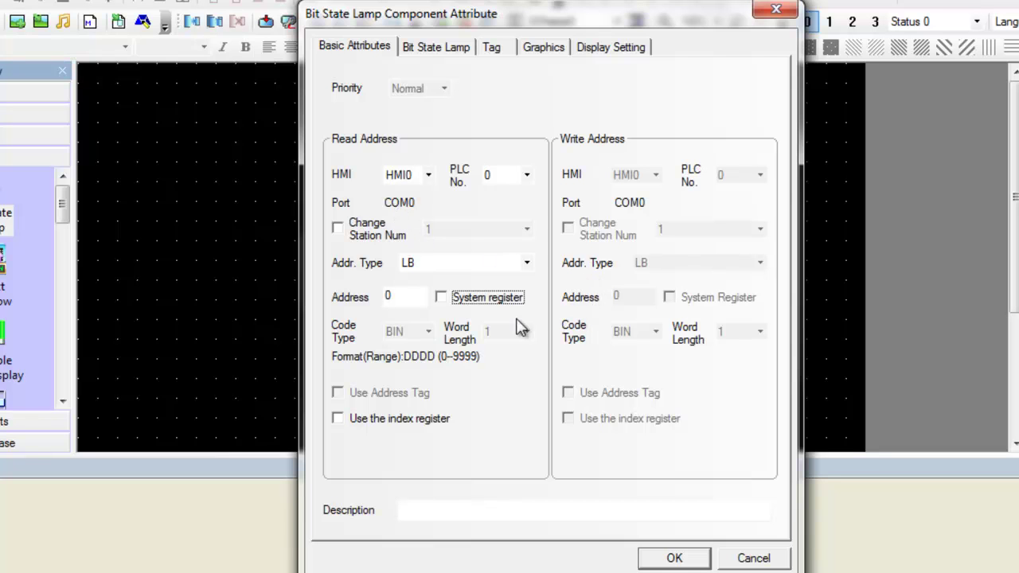
{"action": "left_click", "coordinate": [404, 293]}
{"action": "double_click", "coordinate": [403, 293]}
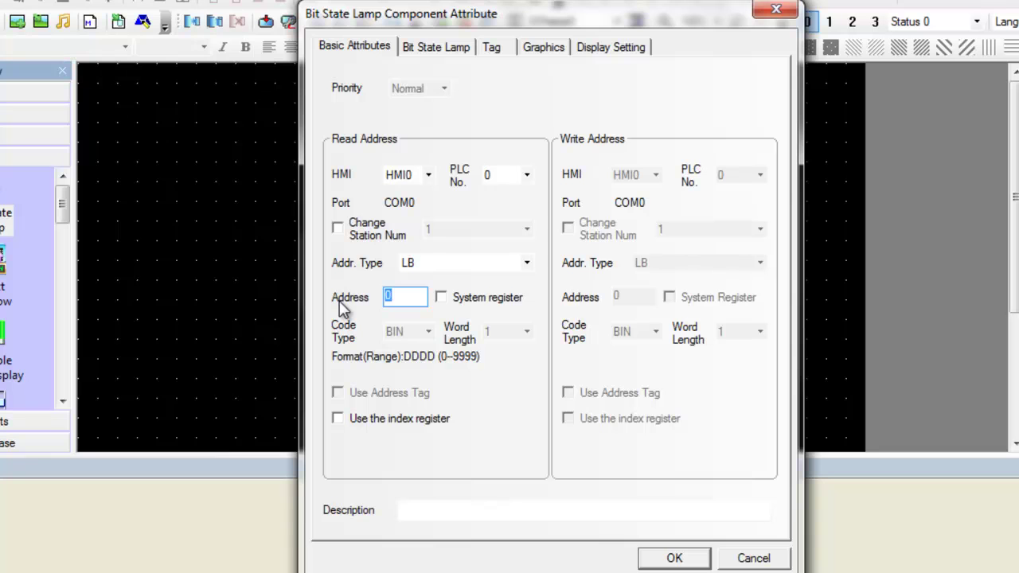
{"action": "type", "text": "10"}
{"action": "left_click", "coordinate": [486, 262]}
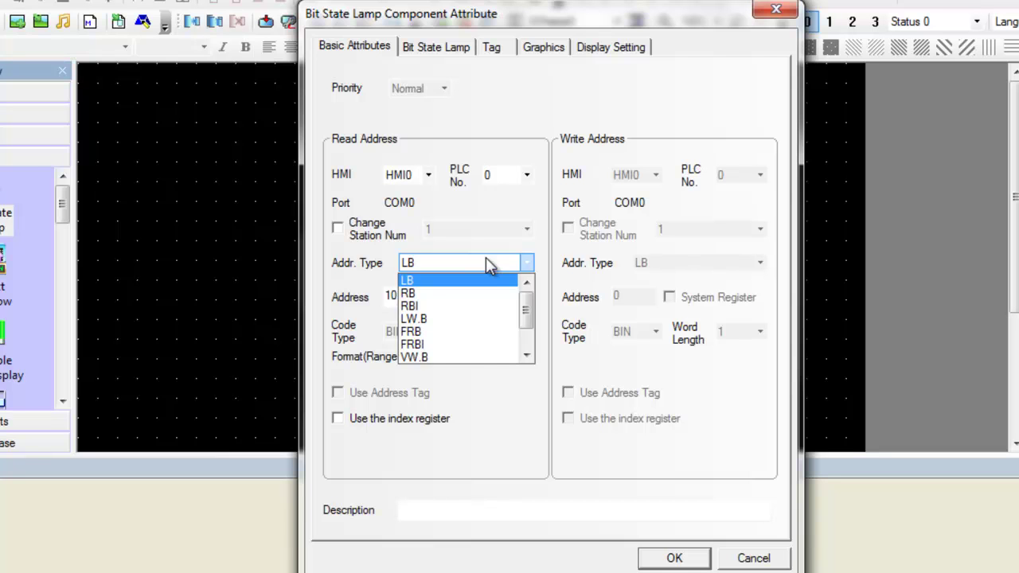
{"action": "left_click", "coordinate": [486, 262]}
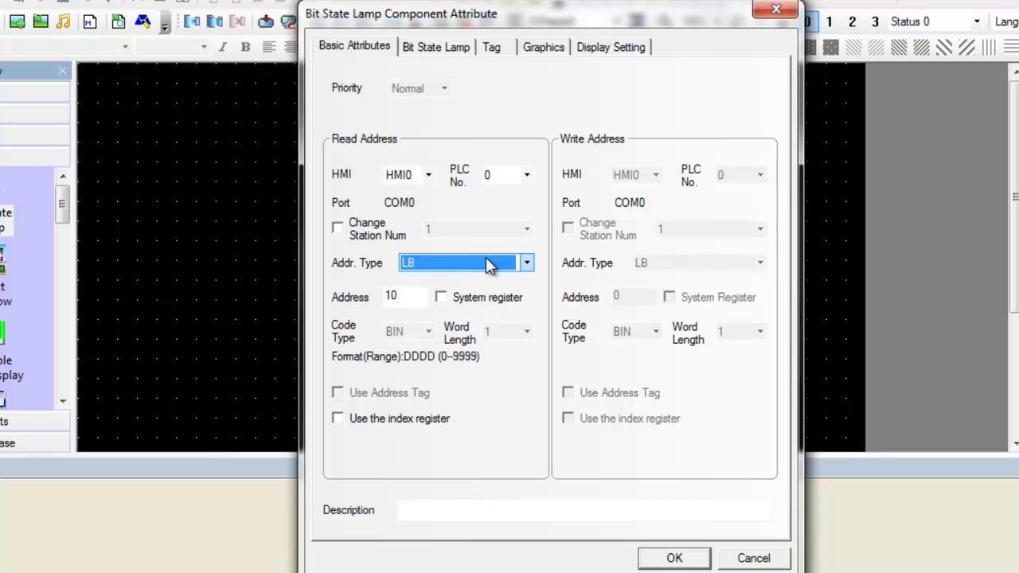
Keep the lamp's function at Normal on the Bit State Lamp tab.
{"action": "left_click", "coordinate": [446, 47]}
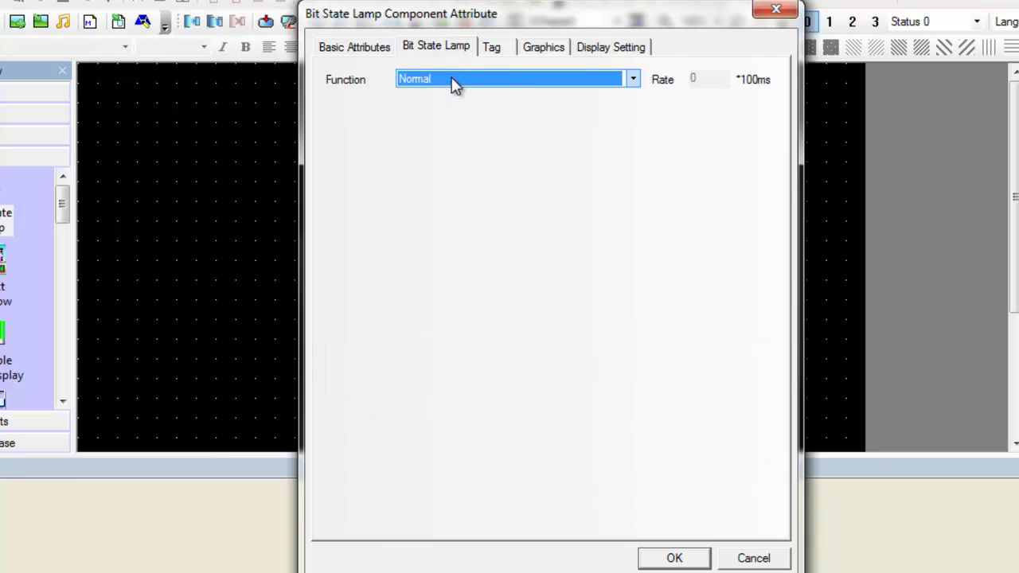
{"action": "left_click", "coordinate": [452, 83]}
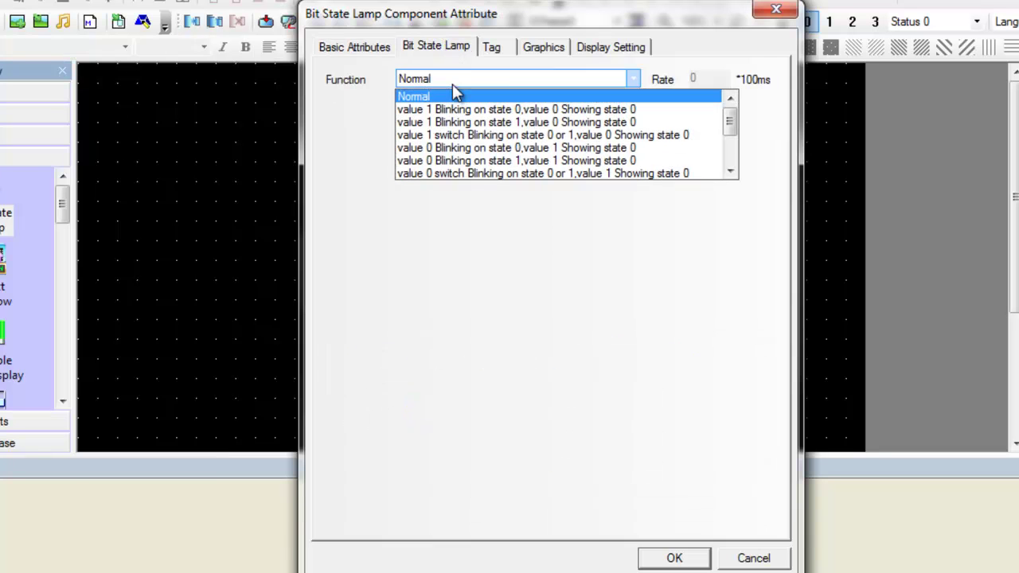
{"action": "left_click", "coordinate": [452, 85]}
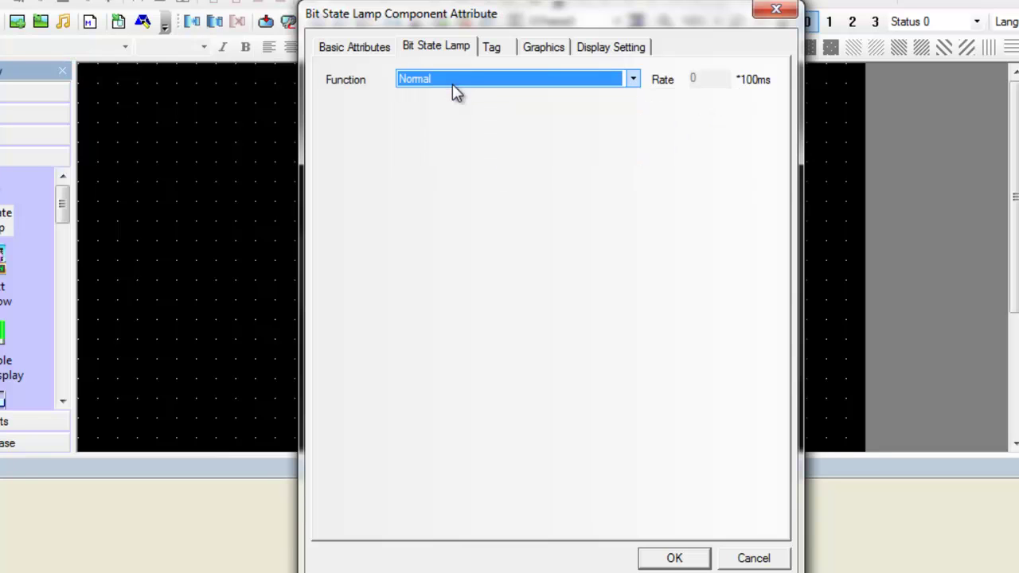
Enable tags for the lamp, labelling state 0 'OFF' and state 1 'ON'.
{"action": "left_click", "coordinate": [493, 50]}
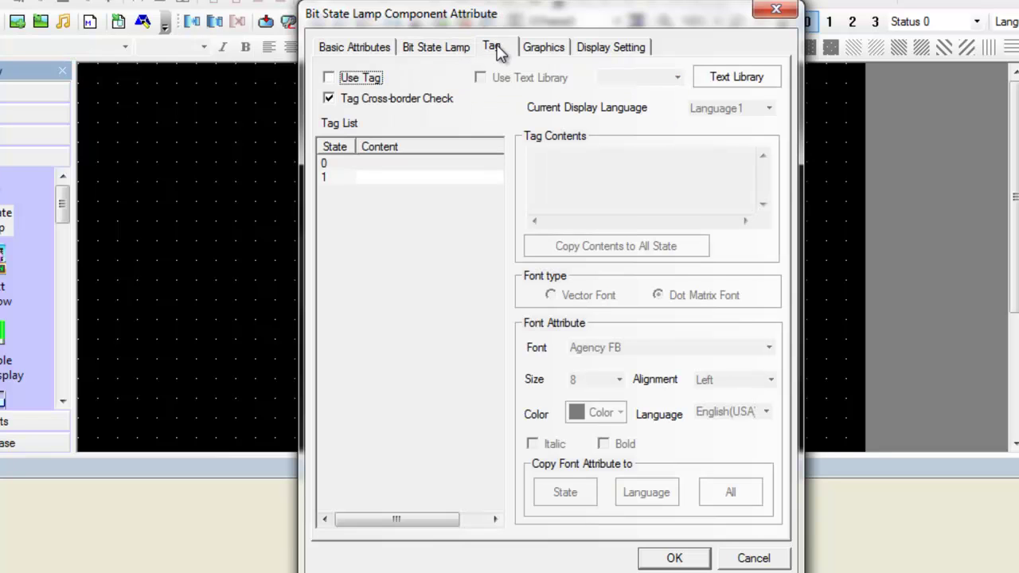
{"action": "left_click", "coordinate": [333, 78]}
{"action": "left_click", "coordinate": [545, 155]}
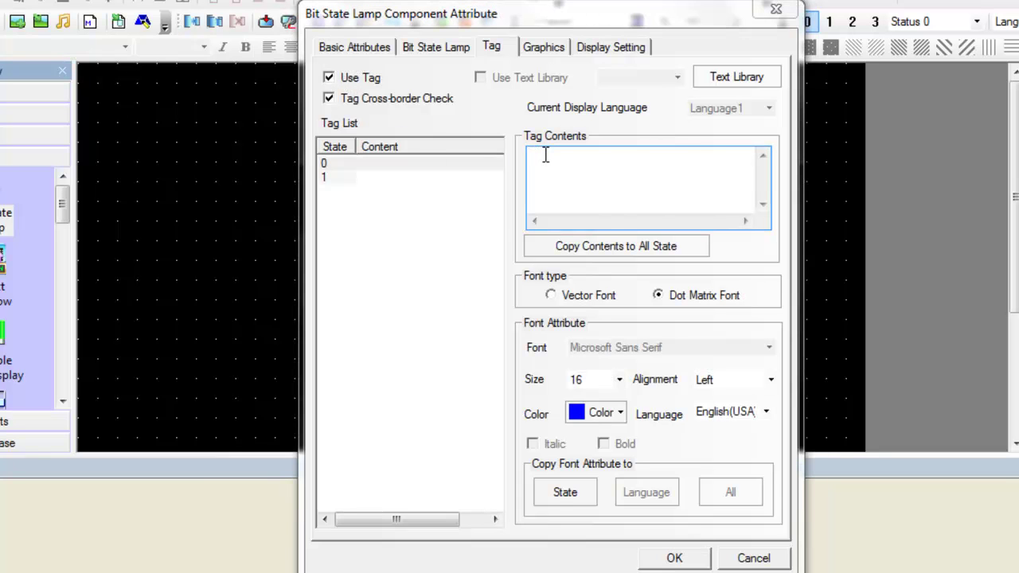
{"action": "type", "text": "OFF"}
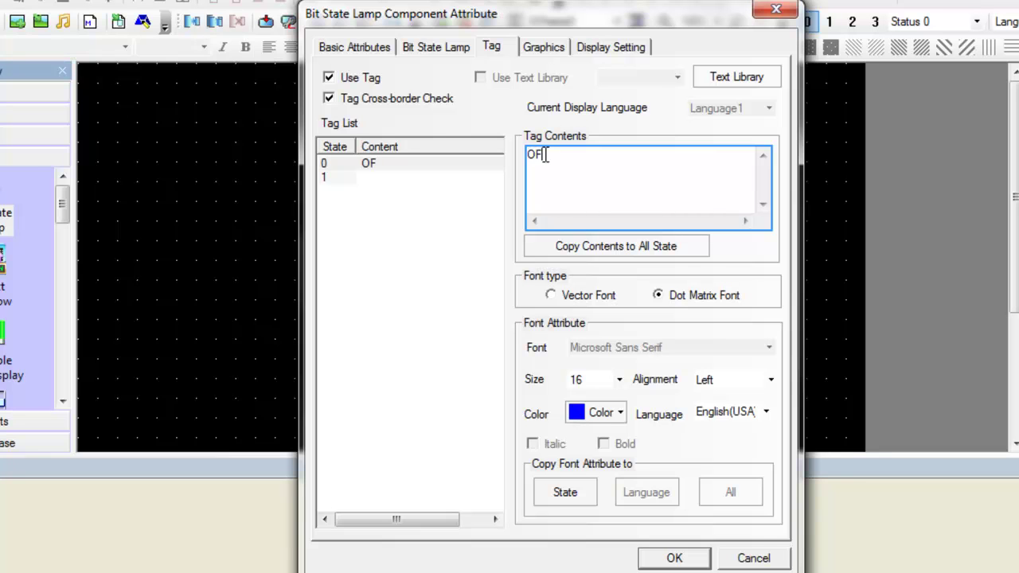
{"action": "left_click", "coordinate": [452, 177]}
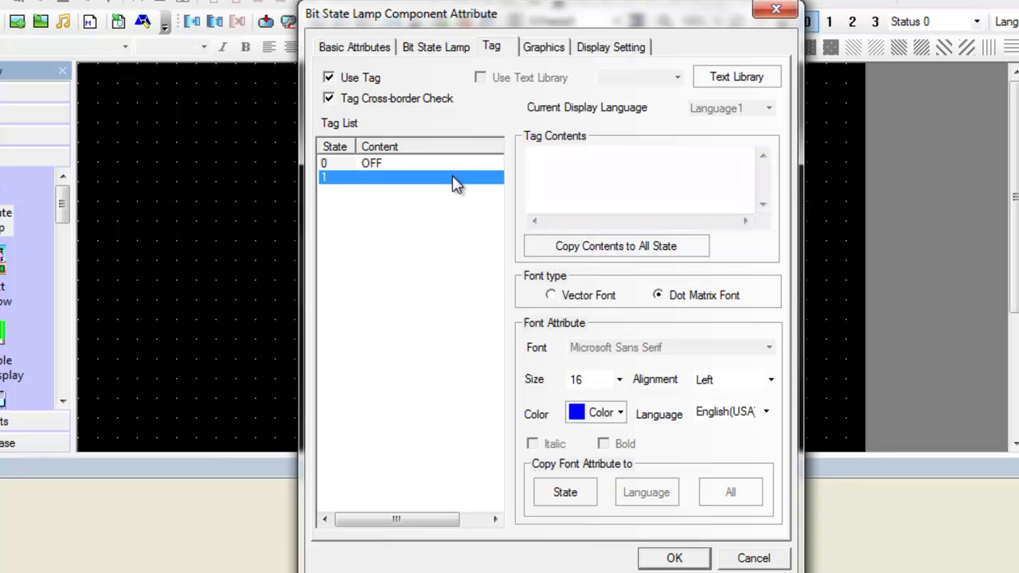
{"action": "left_click", "coordinate": [584, 167]}
{"action": "type", "text": "ON"}
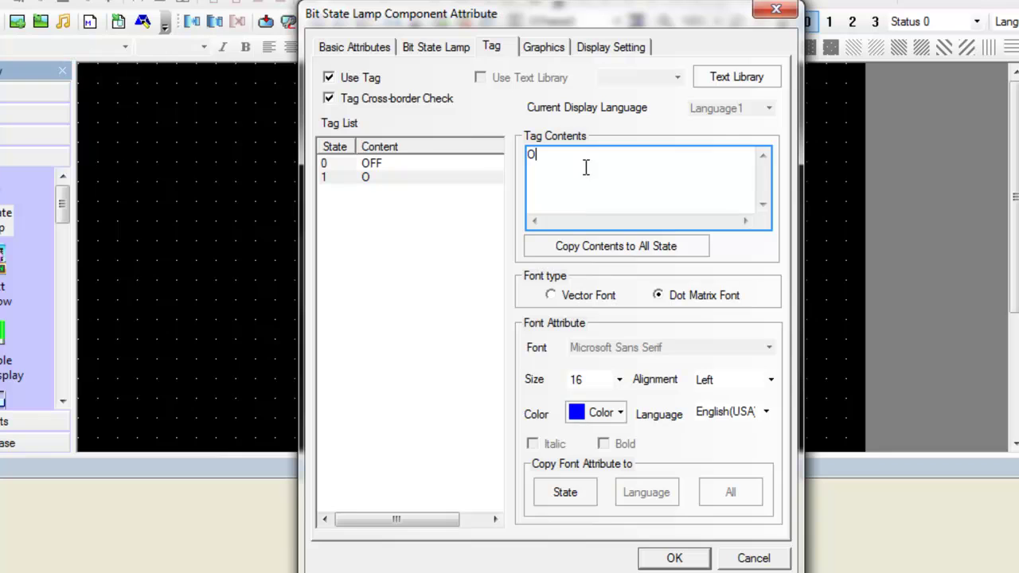
Bring up the image library from the lamp's Graphics settings.
{"action": "left_click", "coordinate": [557, 49]}
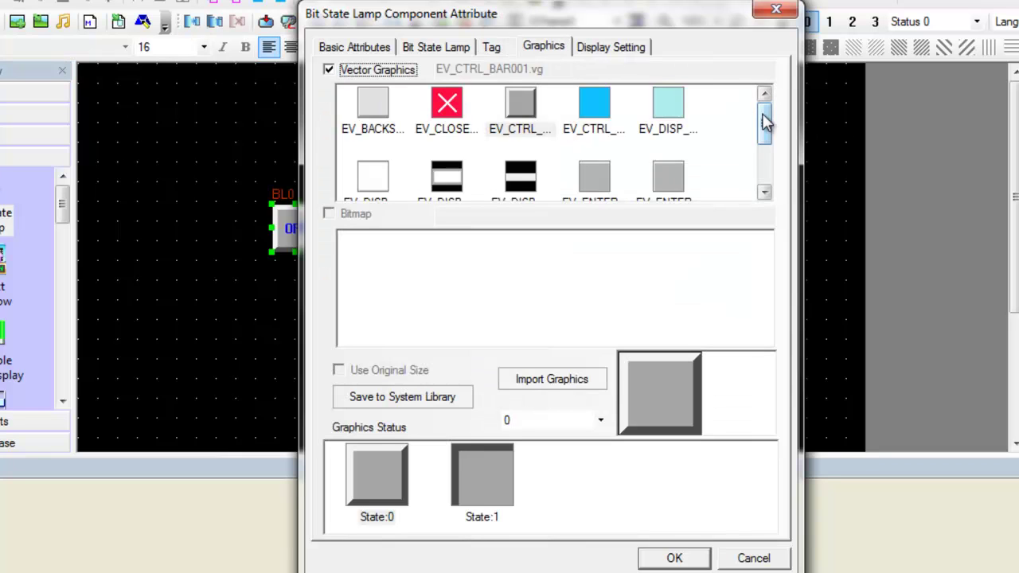
{"action": "left_click_drag", "start_coordinate": [762, 125], "coordinate": [764, 164]}
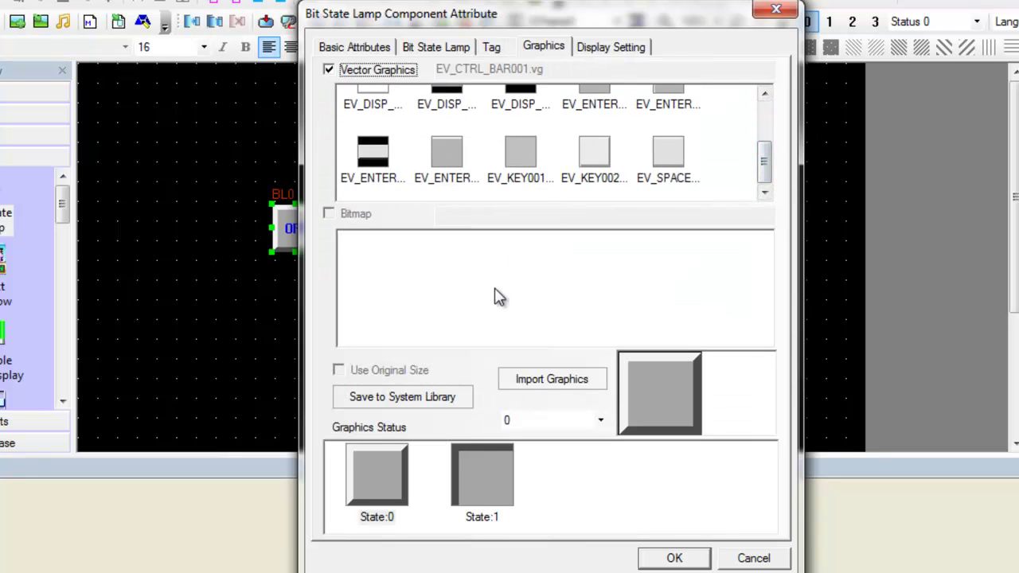
{"action": "left_click", "coordinate": [509, 379]}
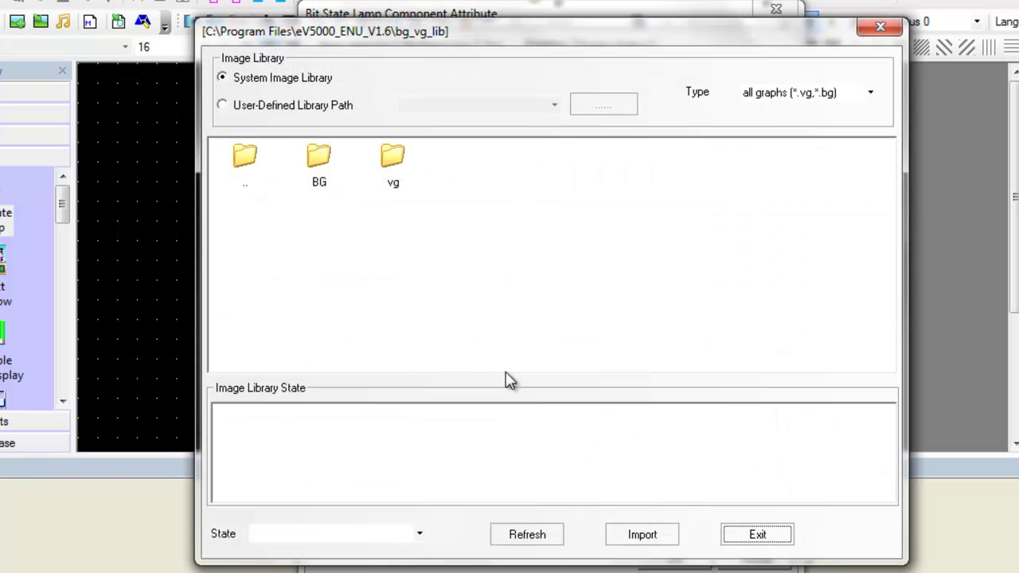
Import the red/green Lamp2State1-00 graphic from vg > lamp and confirm the lamp.
{"action": "double_click", "coordinate": [392, 176]}
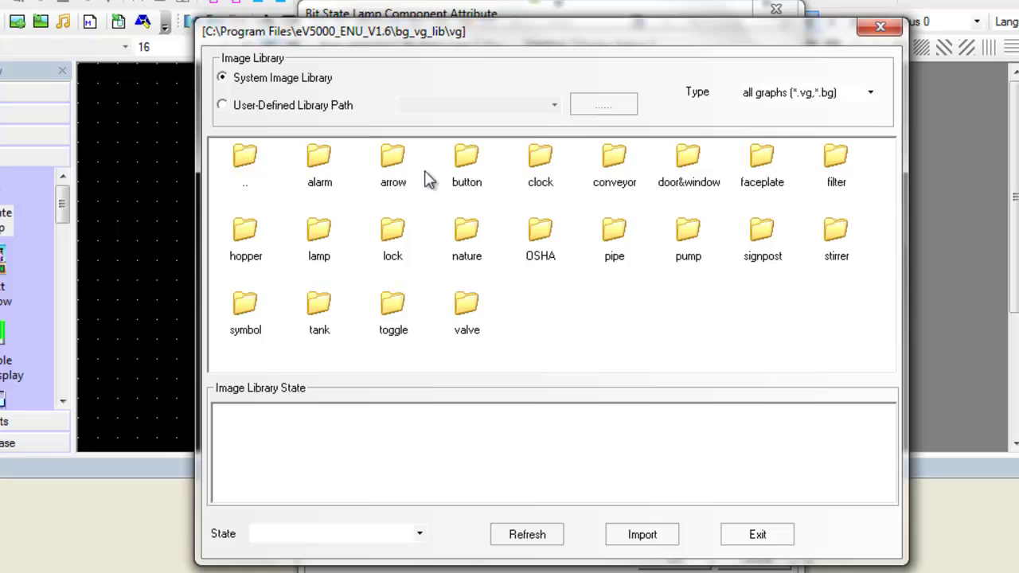
{"action": "left_click", "coordinate": [322, 239]}
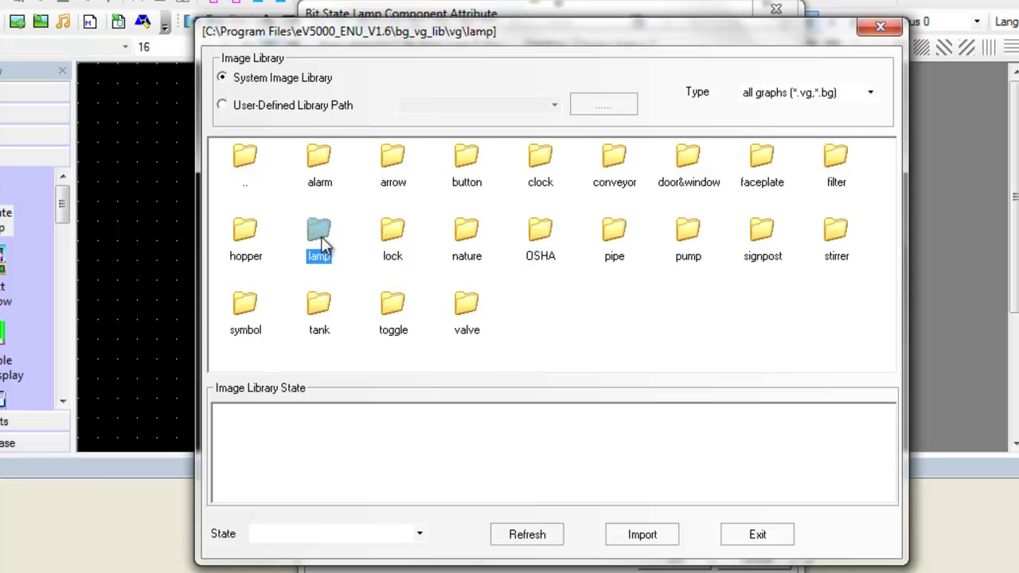
{"action": "double_click", "coordinate": [321, 239]}
{"action": "left_click", "coordinate": [318, 232]}
{"action": "left_click", "coordinate": [318, 159]}
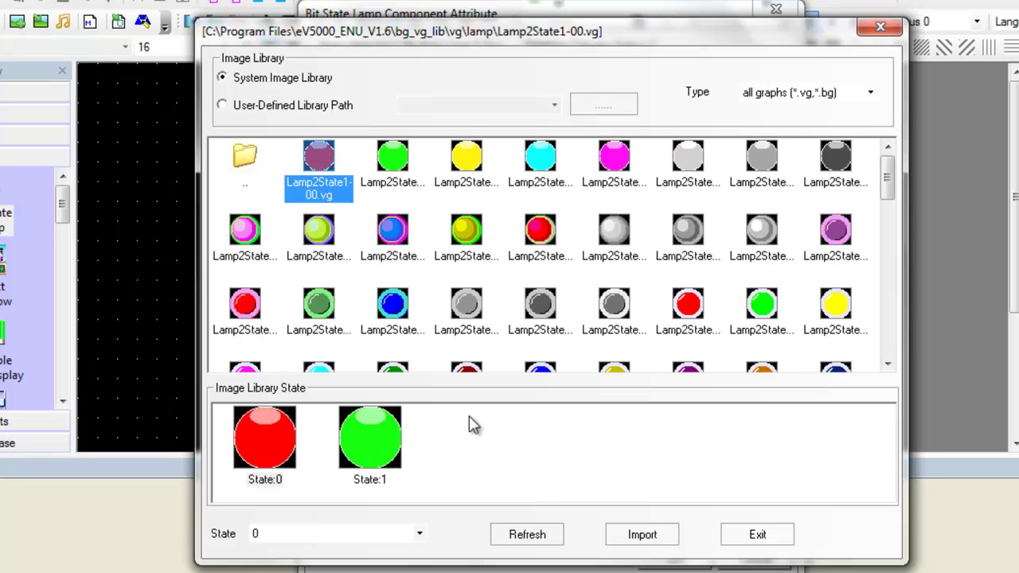
{"action": "left_click", "coordinate": [640, 534]}
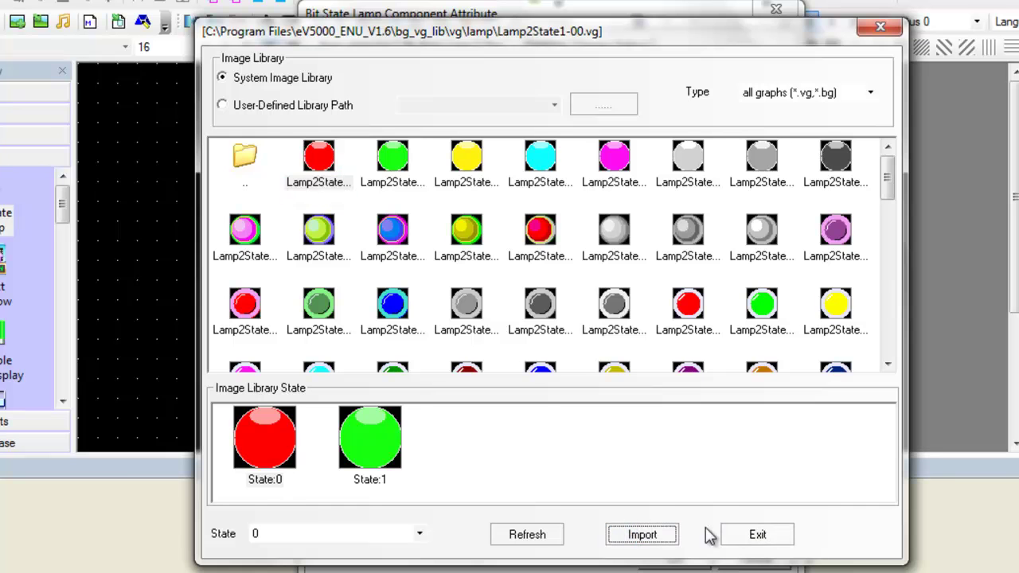
{"action": "left_click", "coordinate": [752, 535]}
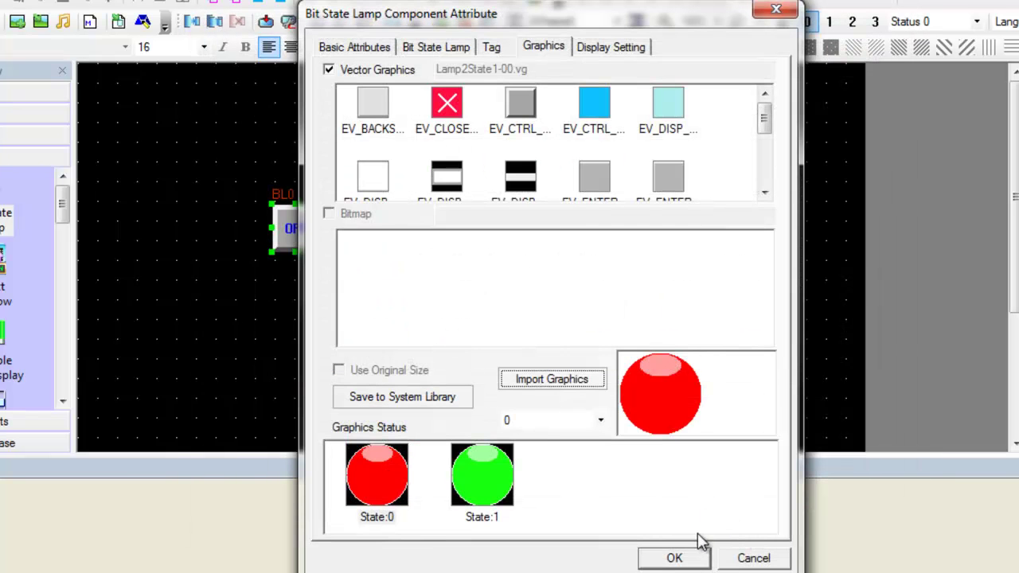
{"action": "left_click", "coordinate": [675, 557]}
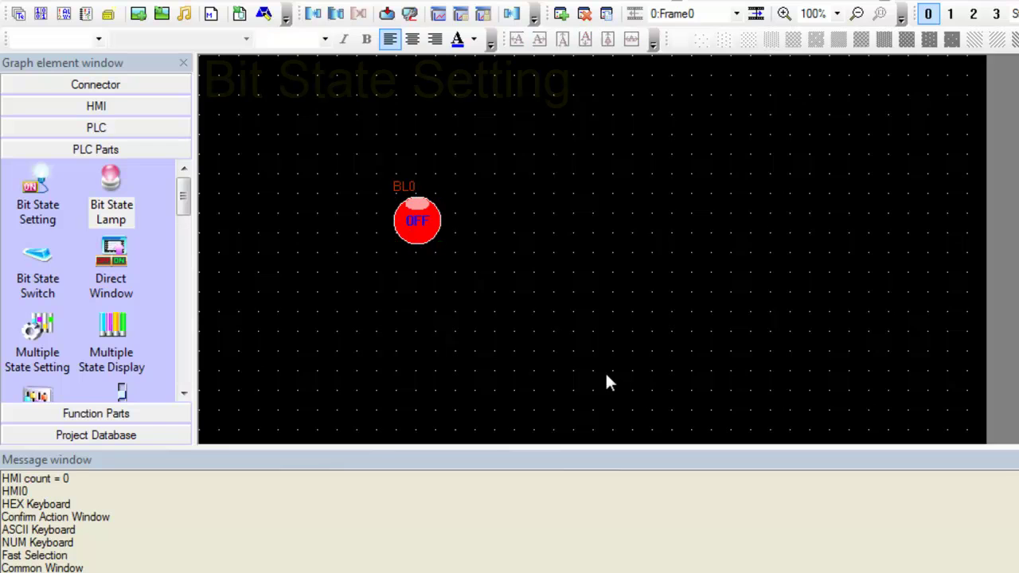
Place a Bit State Setting writing to LB 10 with its mode set to Toggle.
{"action": "left_click", "coordinate": [28, 200]}
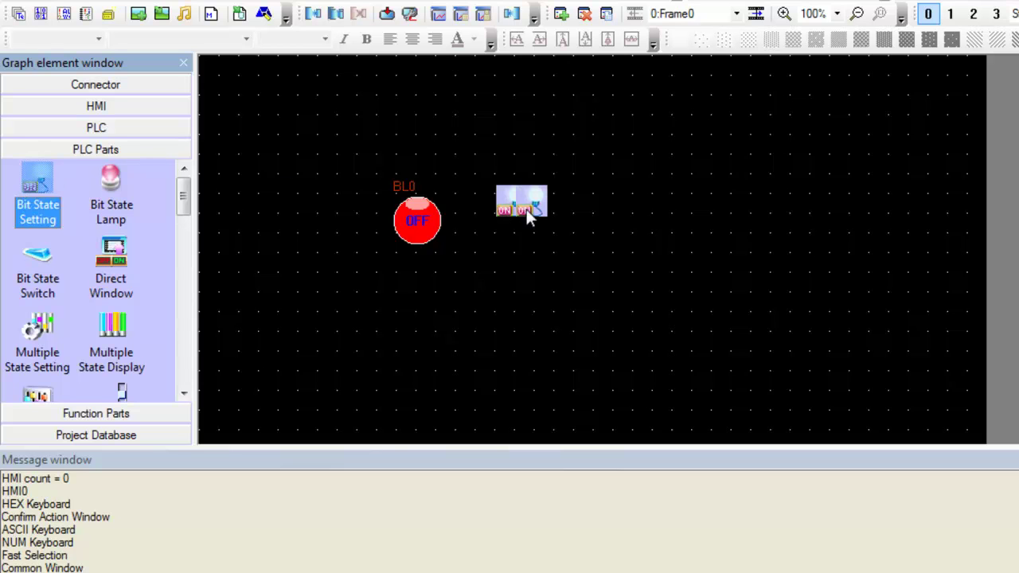
{"action": "left_click", "coordinate": [427, 150]}
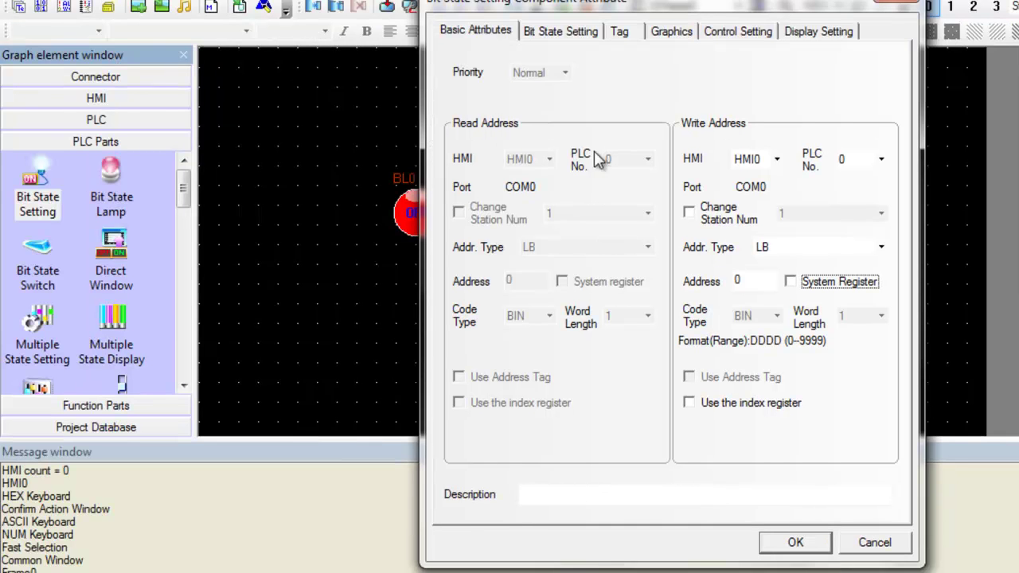
{"action": "double_click", "coordinate": [738, 280]}
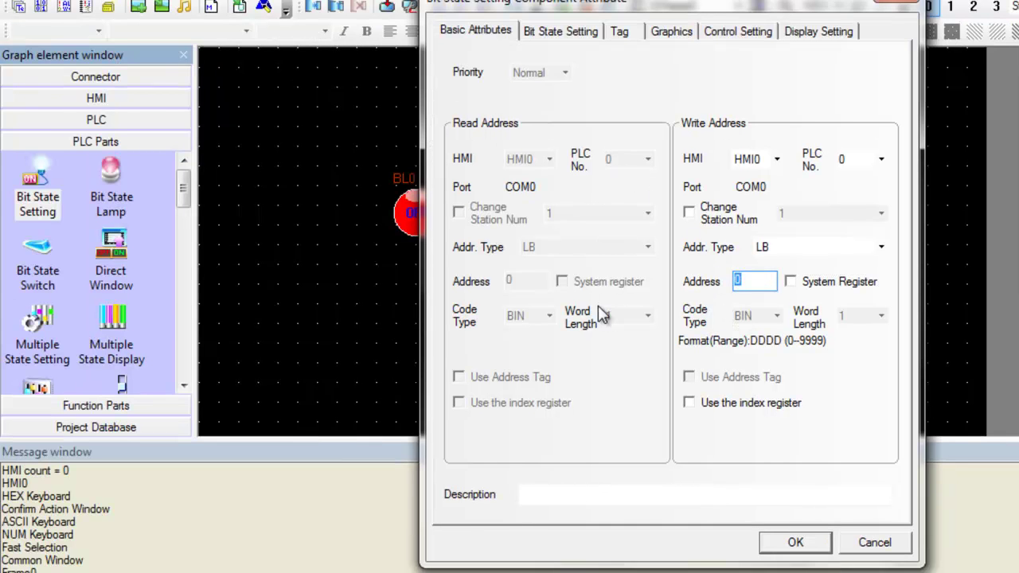
{"action": "type", "text": "10"}
{"action": "left_click", "coordinate": [796, 253]}
{"action": "left_click", "coordinate": [797, 254]}
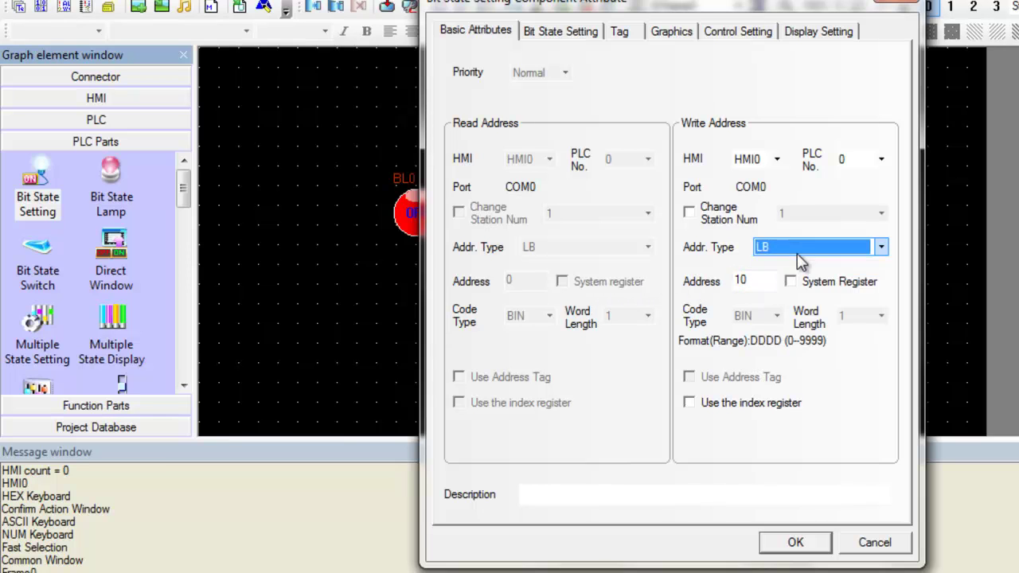
{"action": "left_click", "coordinate": [580, 33]}
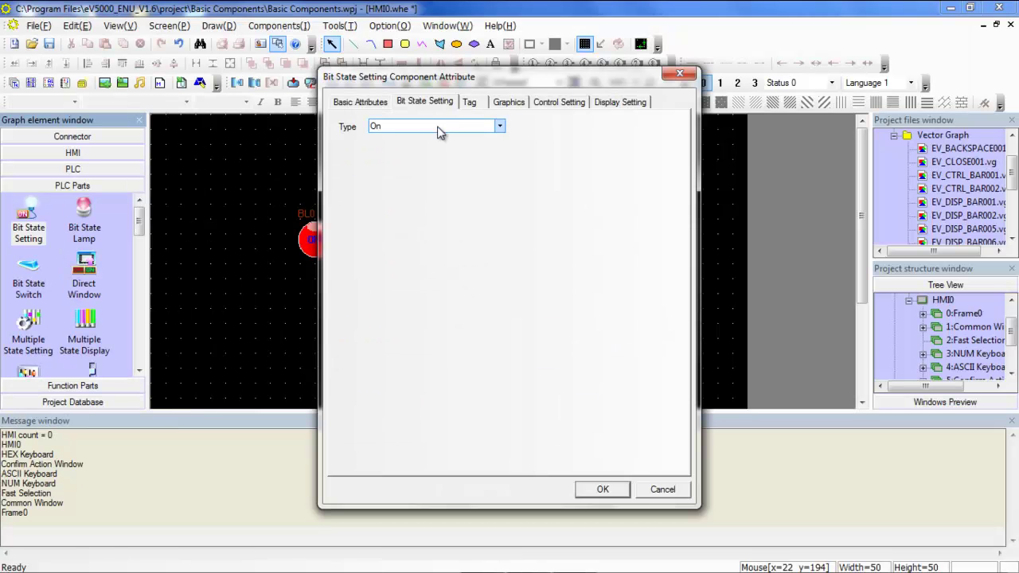
{"action": "left_click", "coordinate": [577, 62]}
{"action": "left_click", "coordinate": [426, 159]}
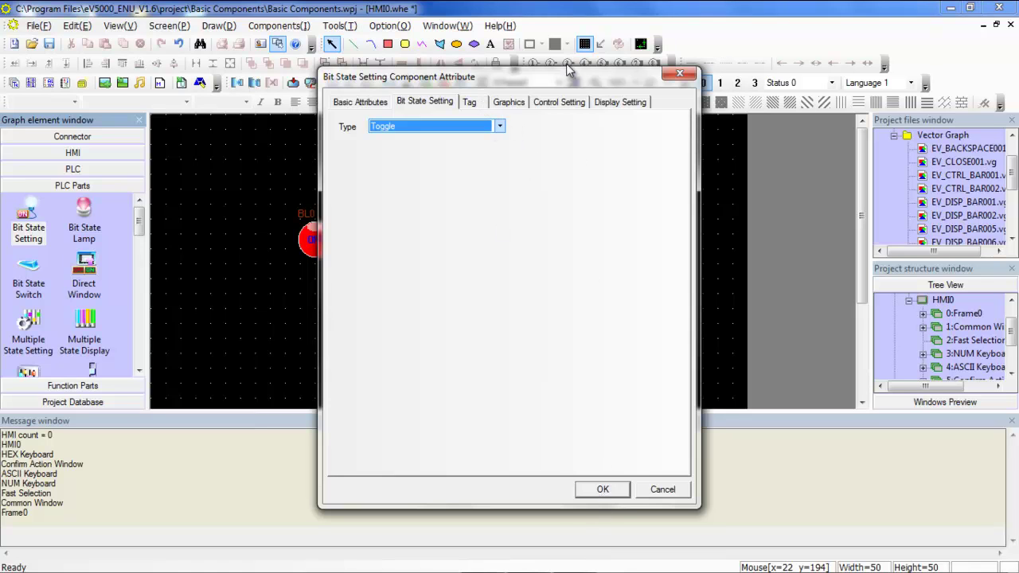
Place the setting above the lamp, then add a Bit State Switch reading LB 5, writing LB 10.
{"action": "left_click", "coordinate": [602, 490]}
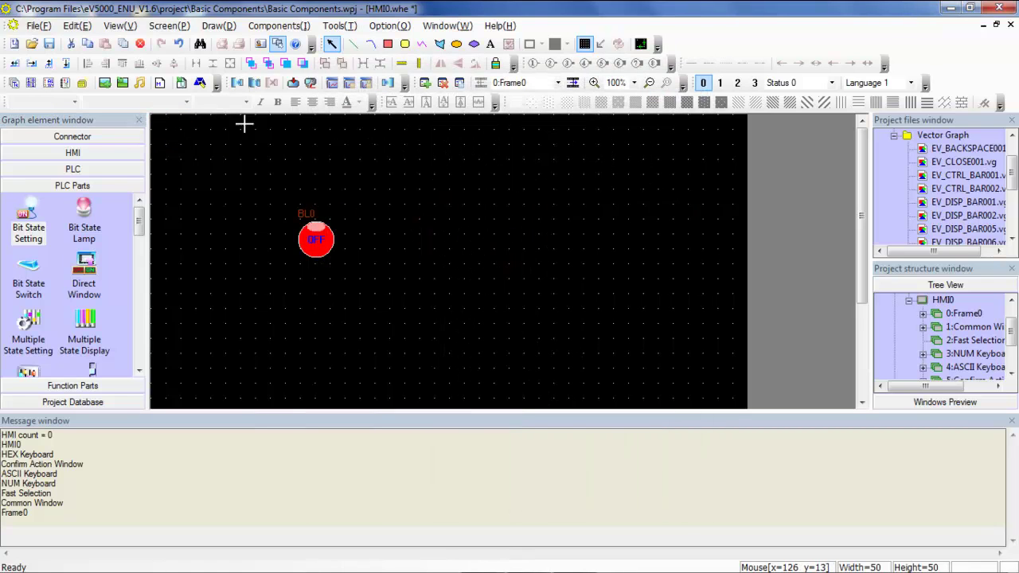
{"action": "left_click", "coordinate": [296, 169]}
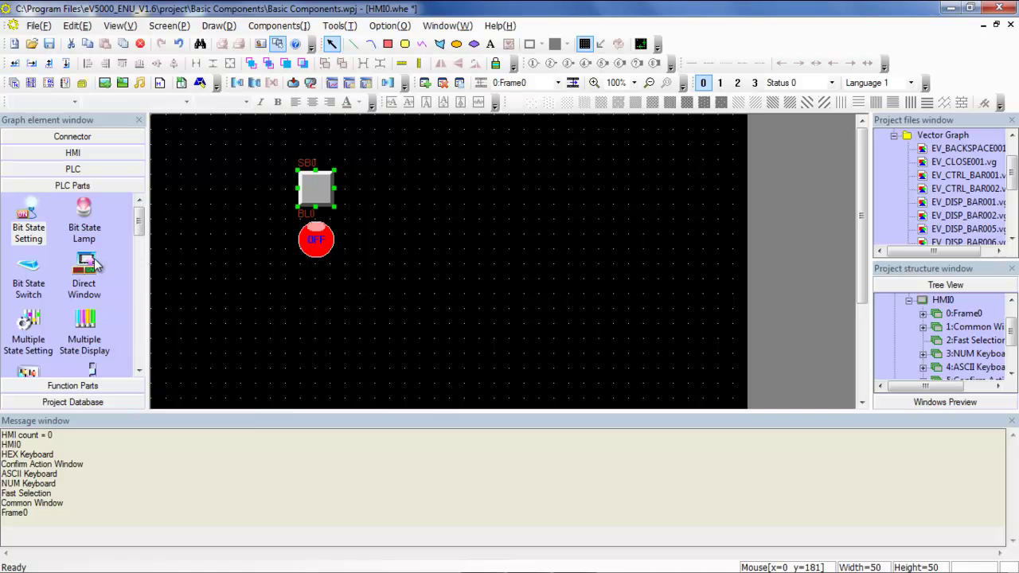
{"action": "left_click", "coordinate": [32, 288]}
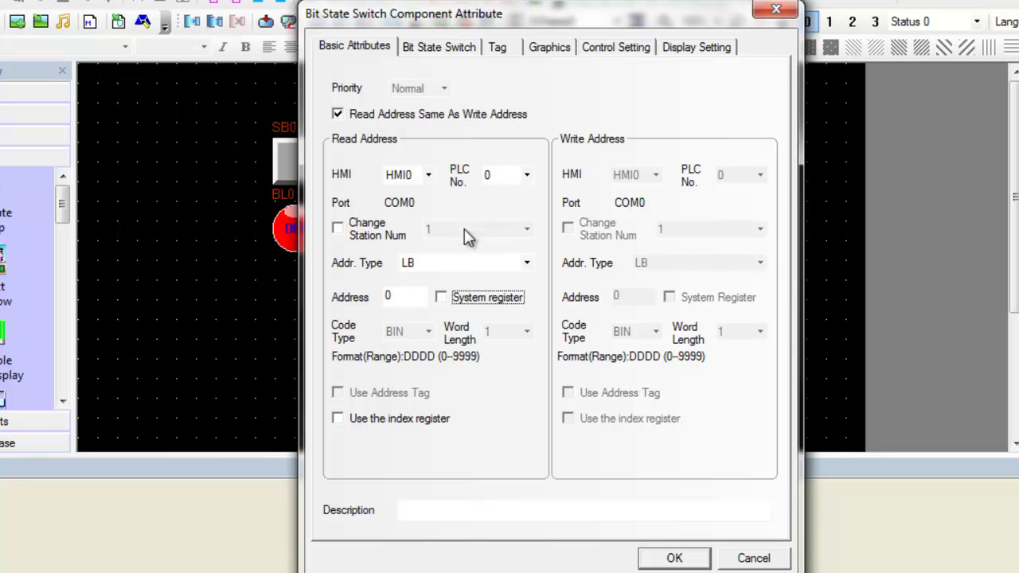
{"action": "double_click", "coordinate": [394, 297]}
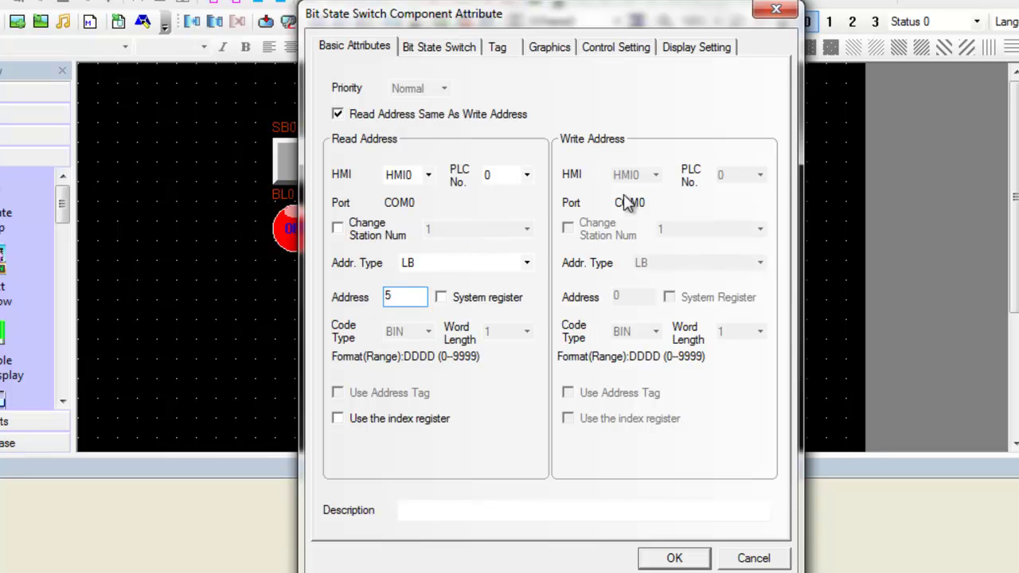
{"action": "left_click", "coordinate": [356, 117]}
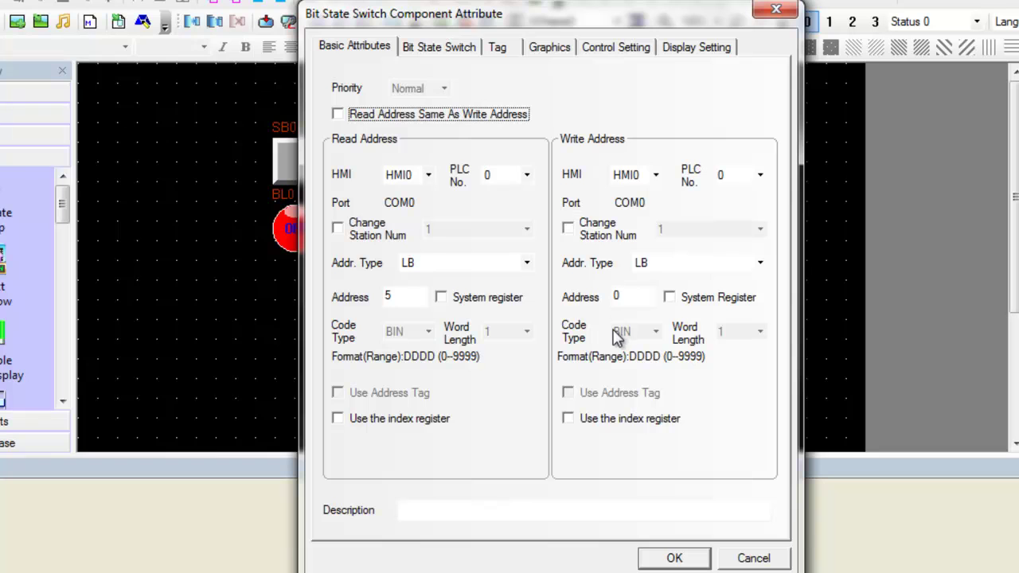
{"action": "double_click", "coordinate": [625, 297]}
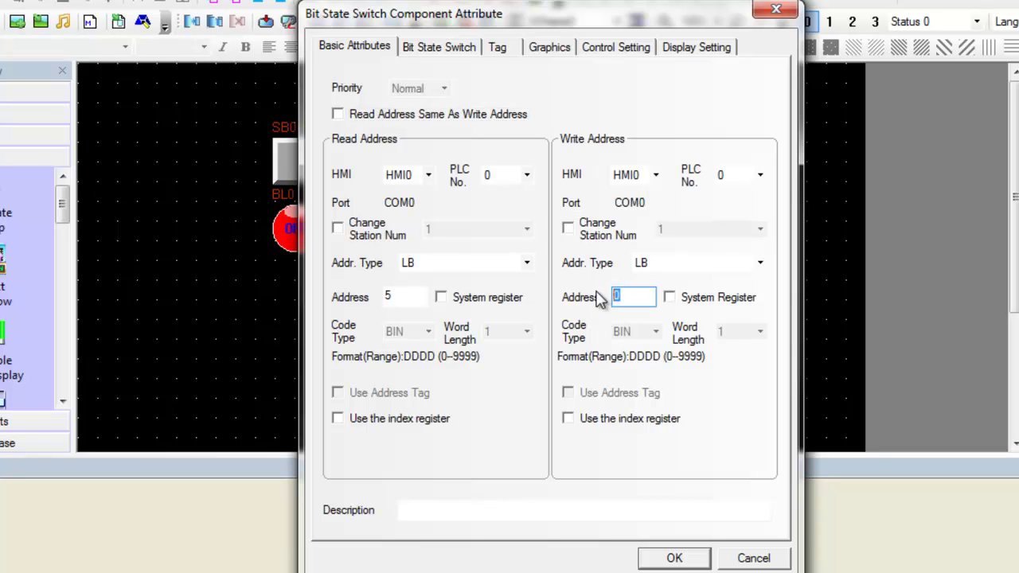
{"action": "type", "text": "10"}
Set the bit state switch's Switch Type to Toggle.
{"action": "left_click", "coordinate": [460, 53]}
{"action": "left_click", "coordinate": [465, 80]}
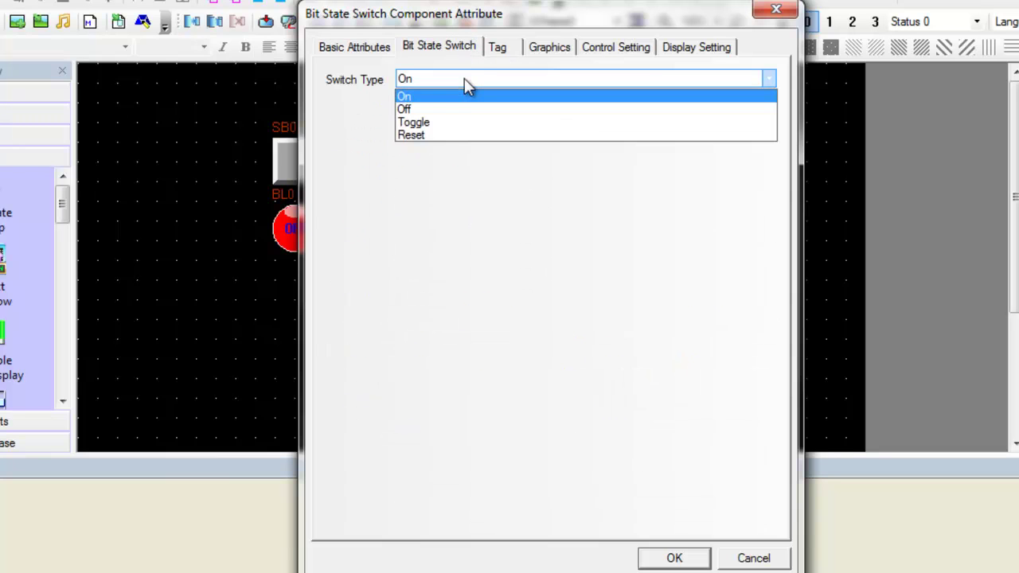
{"action": "left_click", "coordinate": [468, 123]}
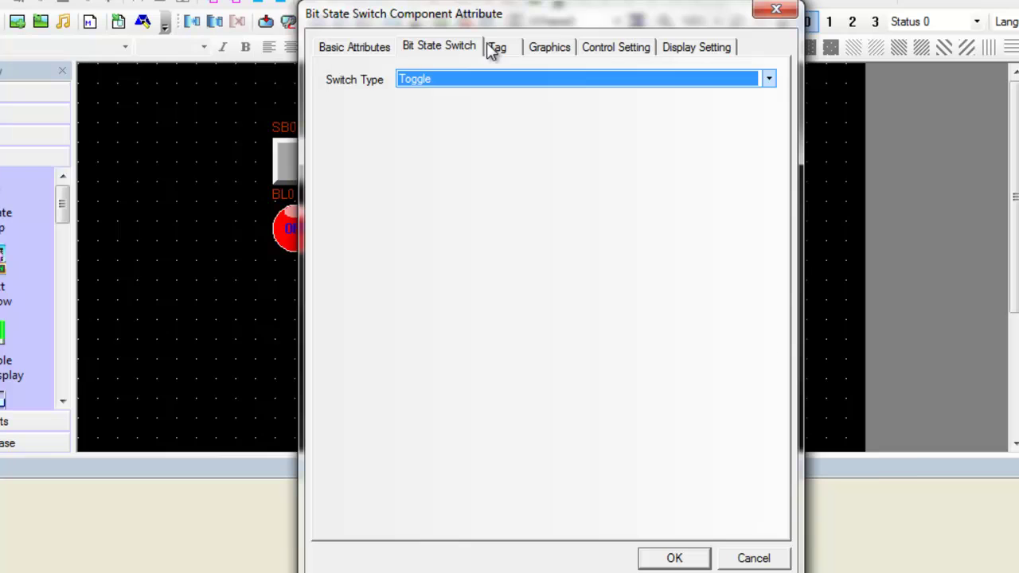
Give the switch the Lamp2State3-04 ON/OFF graphic from vg > lamp and confirm it as SW0.
{"action": "left_click", "coordinate": [549, 47]}
{"action": "left_click", "coordinate": [561, 374]}
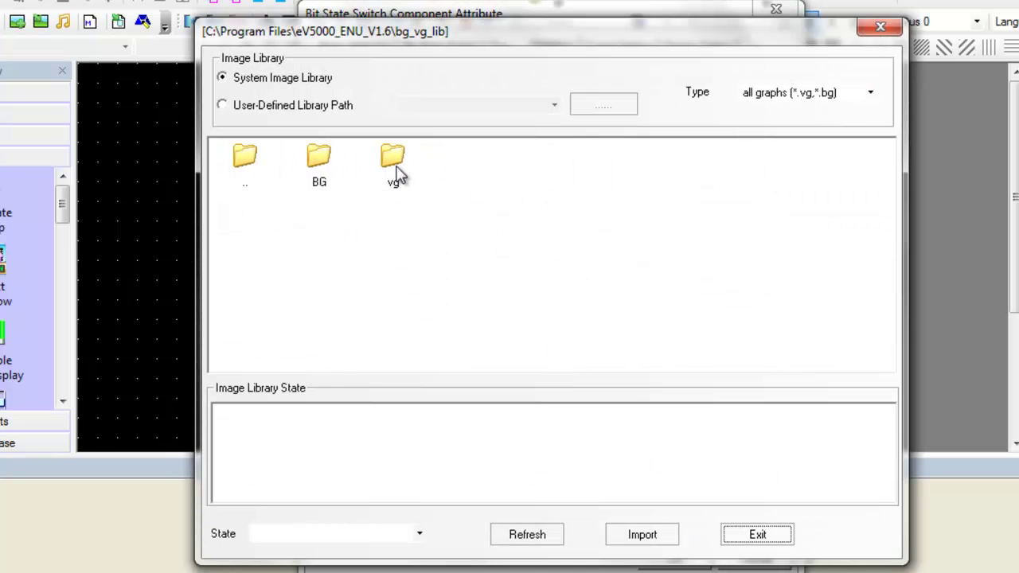
{"action": "double_click", "coordinate": [396, 169]}
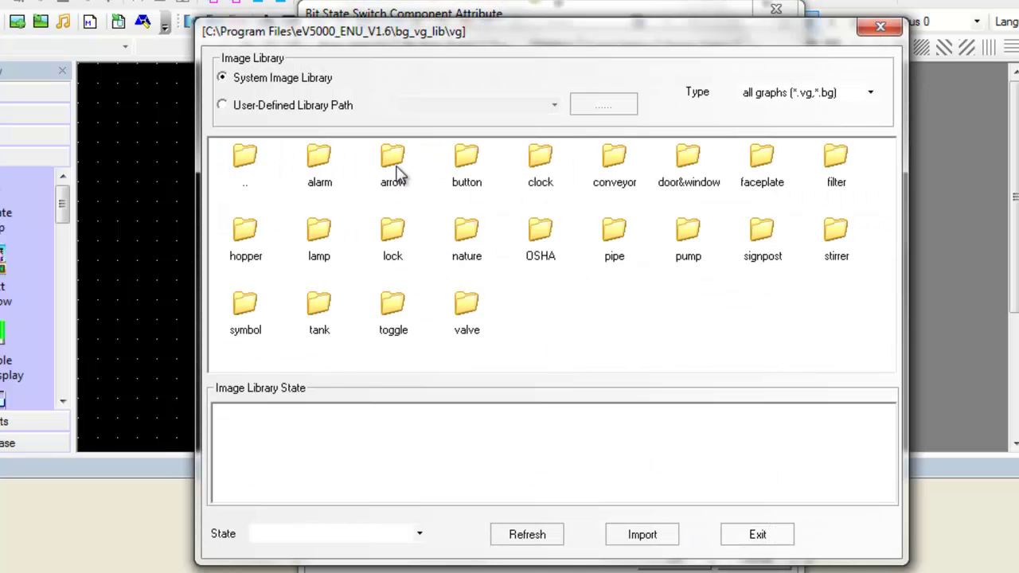
{"action": "double_click", "coordinate": [325, 236]}
{"action": "scroll", "coordinate": [326, 236], "scroll_direction": "down", "scroll_amount": 4}
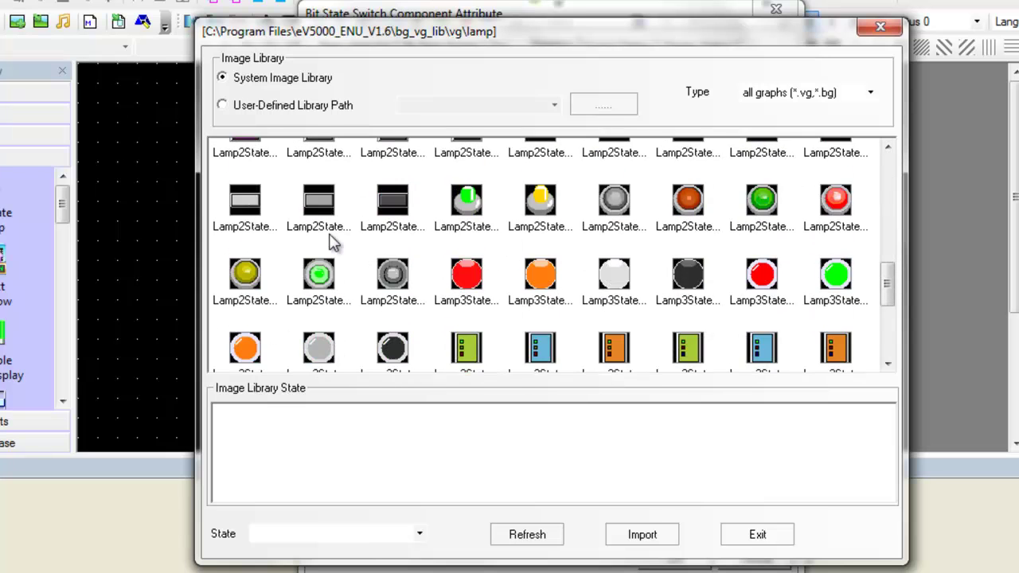
{"action": "scroll", "coordinate": [329, 239], "scroll_direction": "up", "scroll_amount": 1}
{"action": "scroll", "coordinate": [333, 242], "scroll_direction": "up", "scroll_amount": 3}
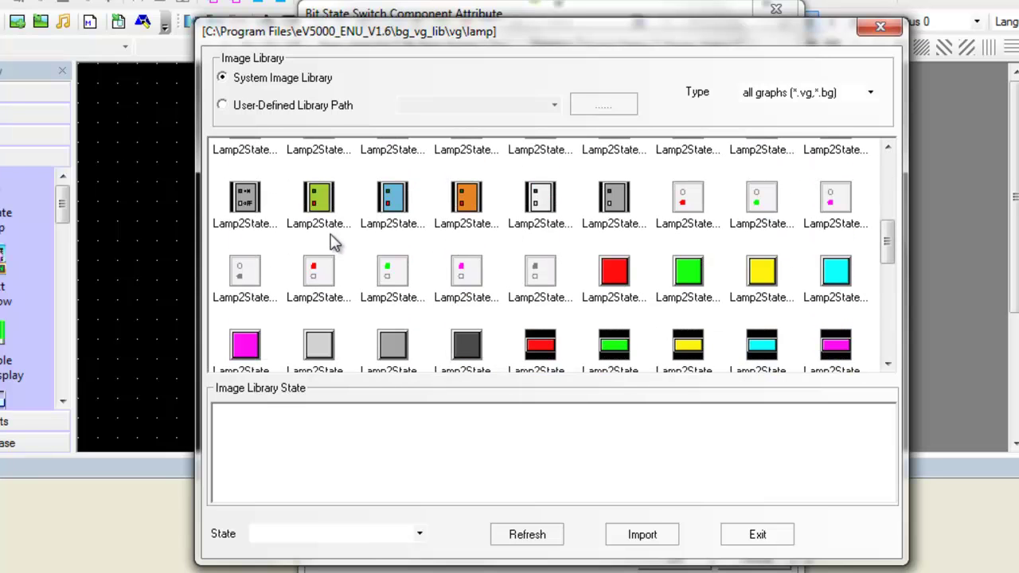
{"action": "left_click", "coordinate": [245, 197]}
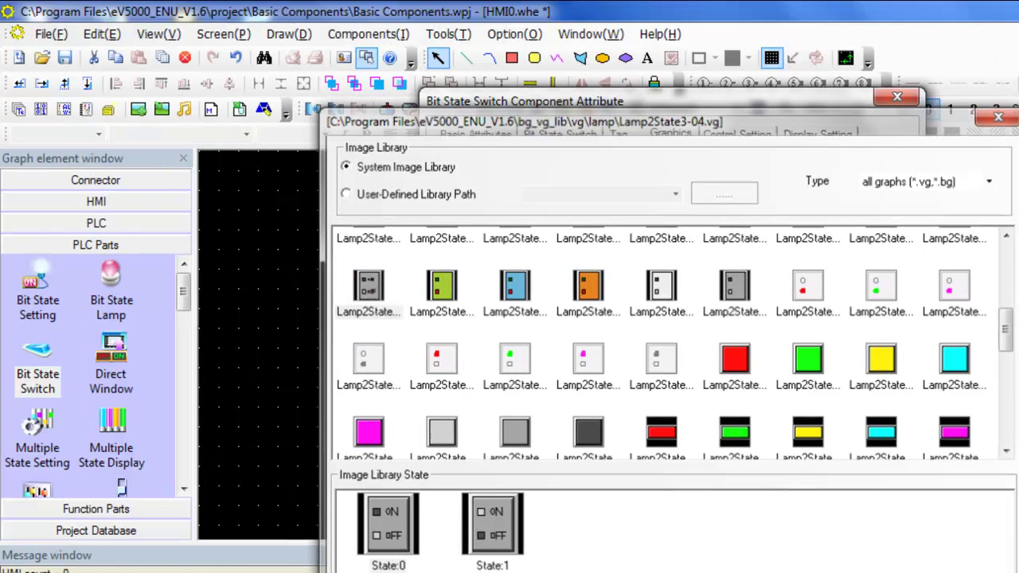
{"action": "key", "text": "Return"}
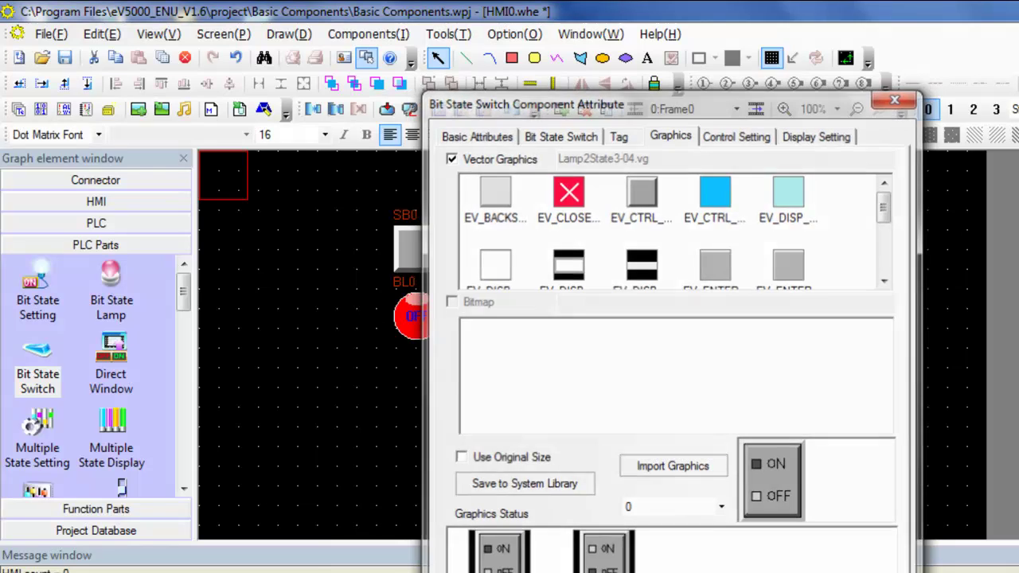
{"action": "key", "text": "Return"}
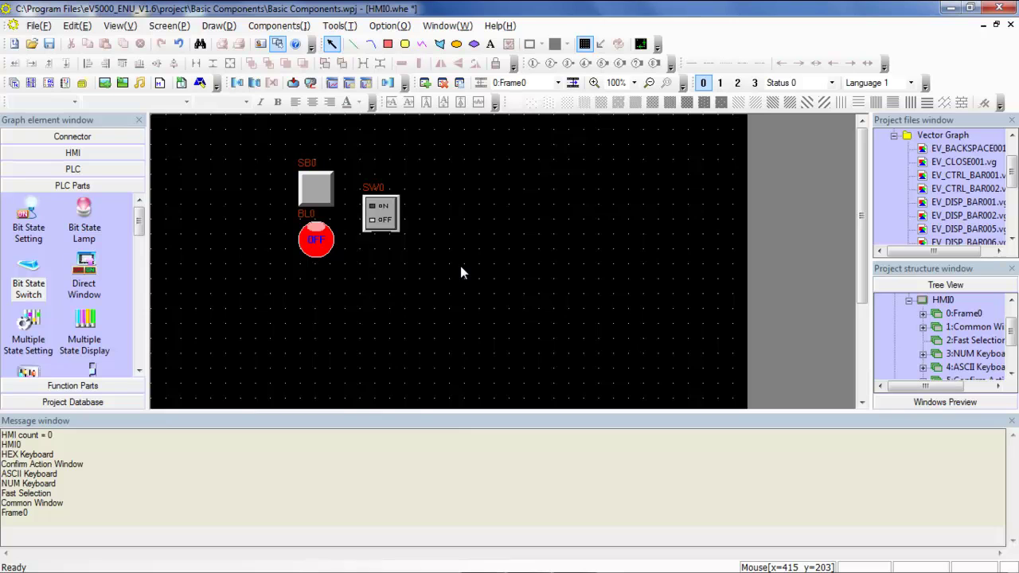
Compile the project with 0 errors and launch the HMI0 offline simulation.
{"action": "left_click", "coordinate": [335, 26]}
{"action": "left_click", "coordinate": [339, 42]}
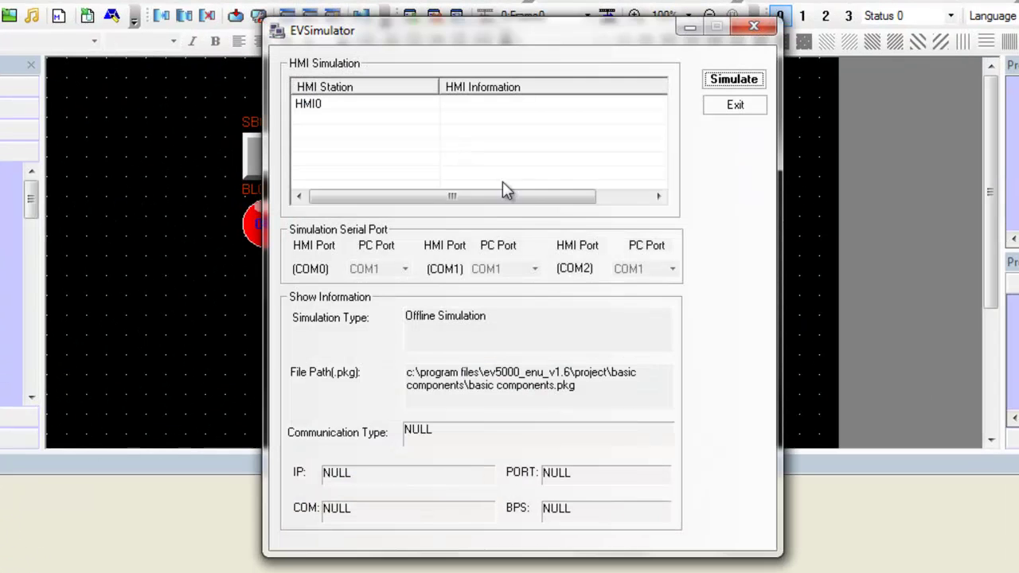
{"action": "left_click", "coordinate": [736, 79]}
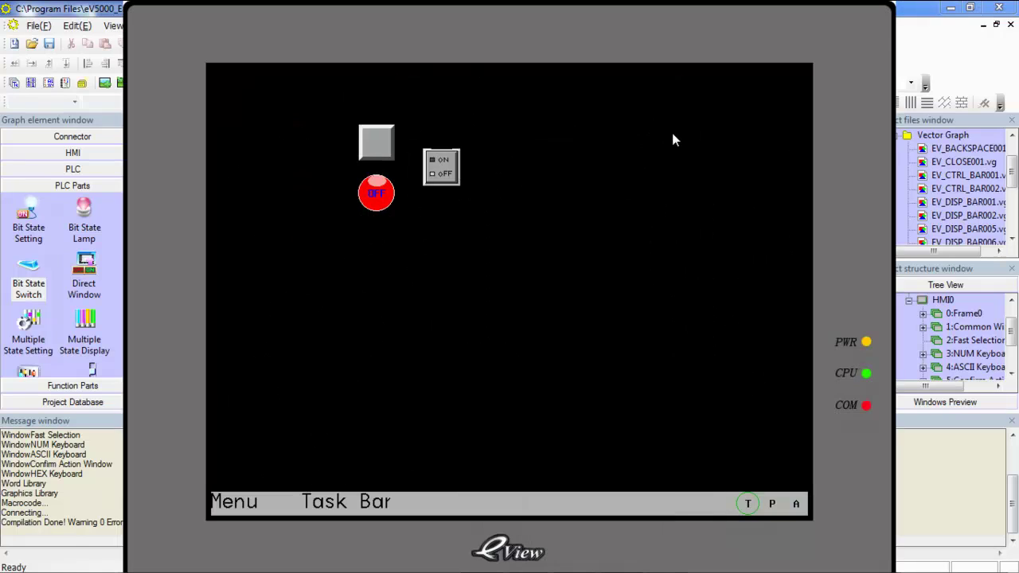
Toggle the lamp between green ON and red OFF using the button and the ON/OFF switch.
{"action": "left_click", "coordinate": [387, 154]}
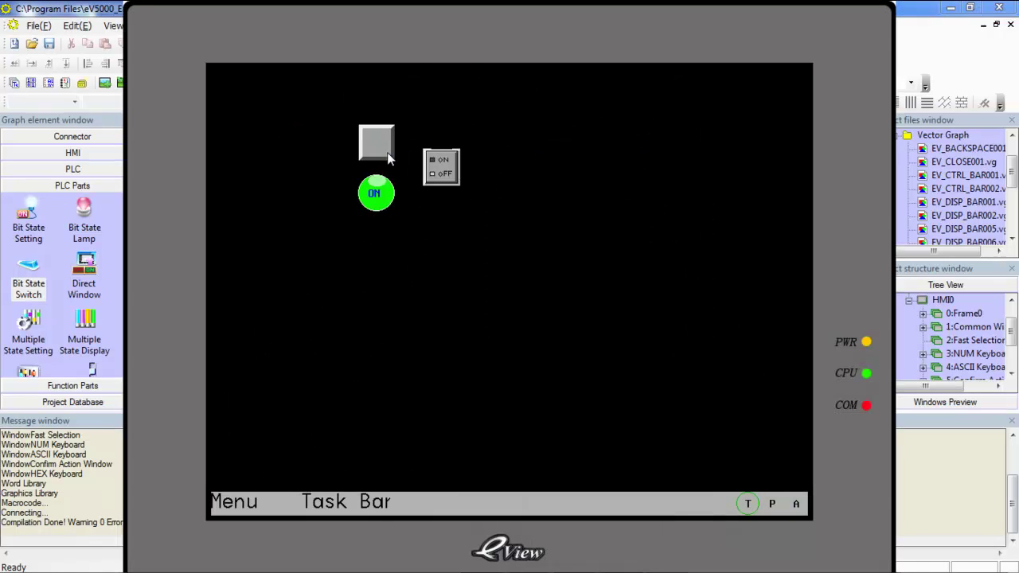
{"action": "left_click", "coordinate": [387, 154]}
{"action": "left_click", "coordinate": [446, 175]}
{"action": "left_click", "coordinate": [446, 175]}
{"action": "left_click", "coordinate": [446, 175]}
{"action": "left_click", "coordinate": [446, 176]}
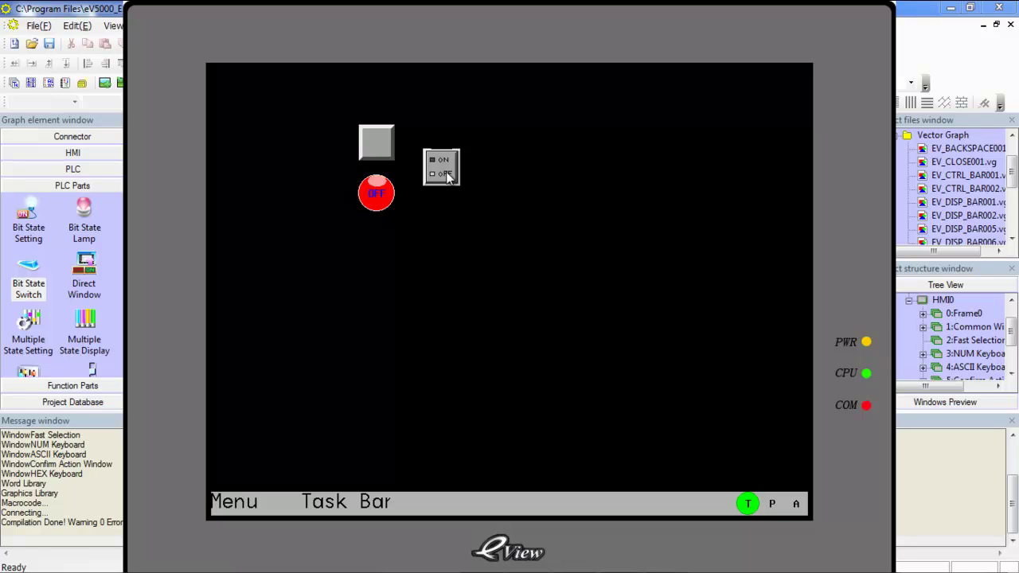
{"action": "left_click", "coordinate": [446, 175]}
{"action": "left_click", "coordinate": [445, 175]}
Turn the lamp on and off with the button once more, then close the simulator.
{"action": "left_click", "coordinate": [383, 153]}
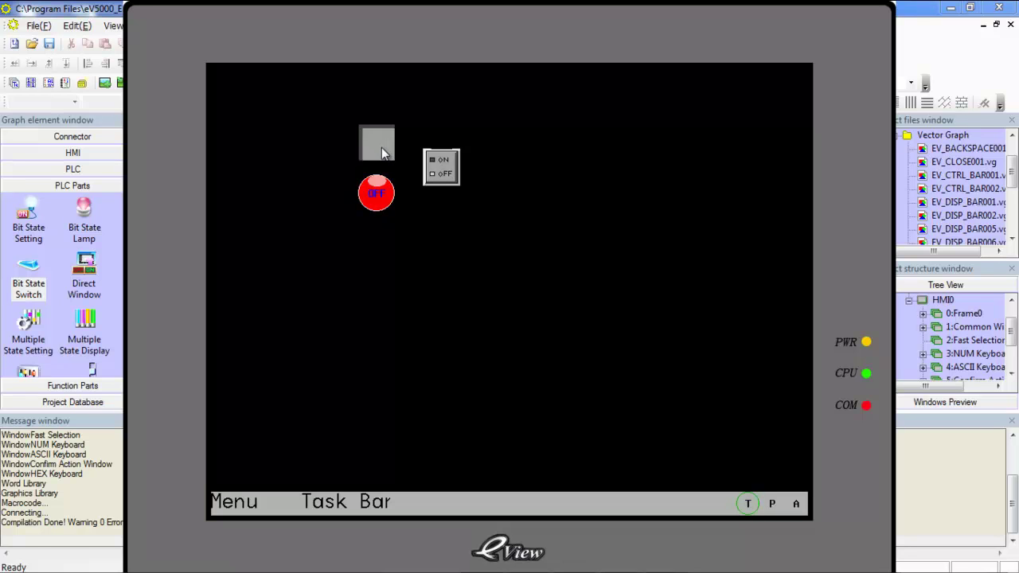
{"action": "left_click", "coordinate": [384, 153]}
{"action": "right_click", "coordinate": [383, 113]}
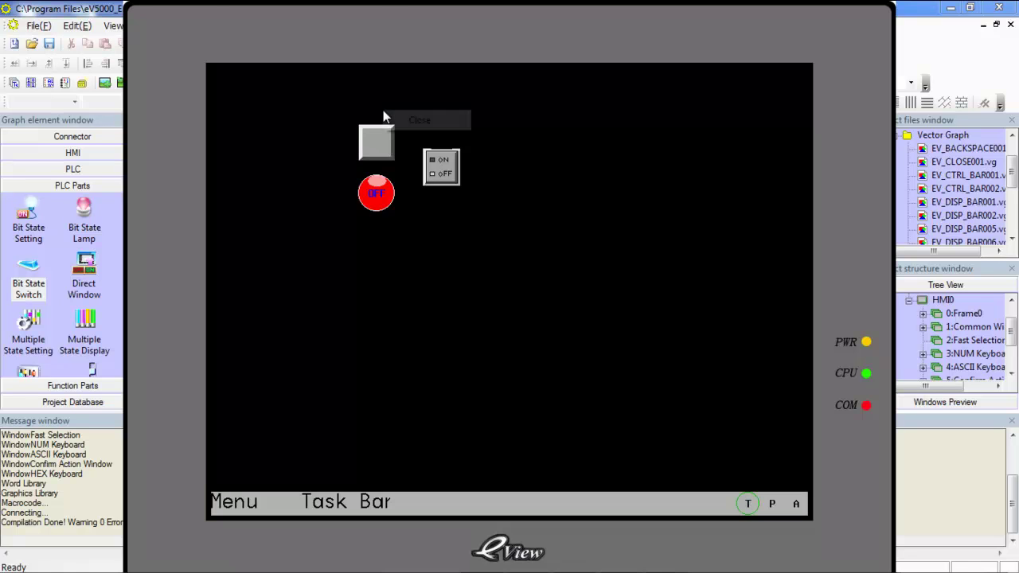
{"action": "left_click", "coordinate": [413, 122]}
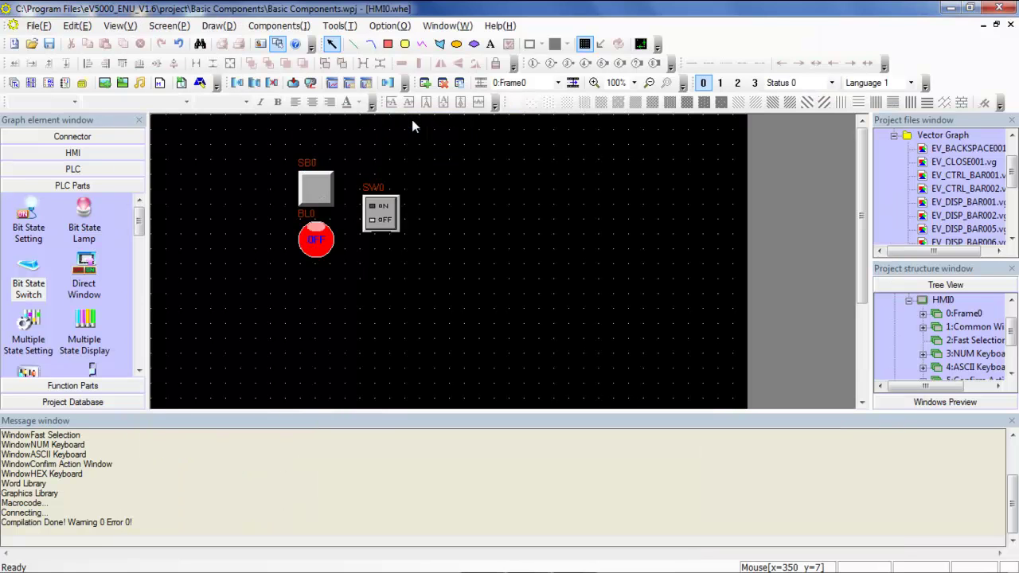
{"action": "mouse_move", "coordinate": [983, 572]}
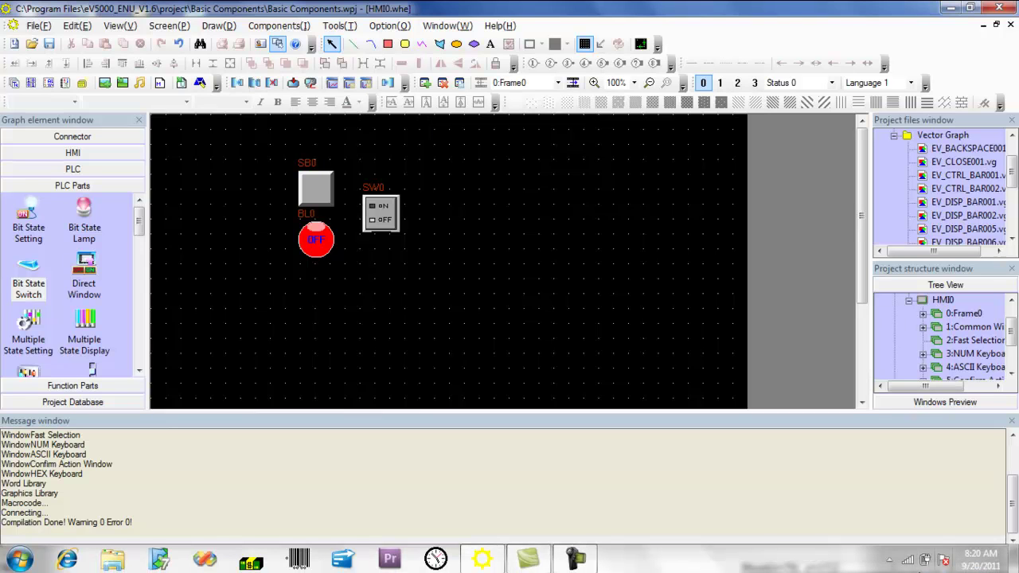